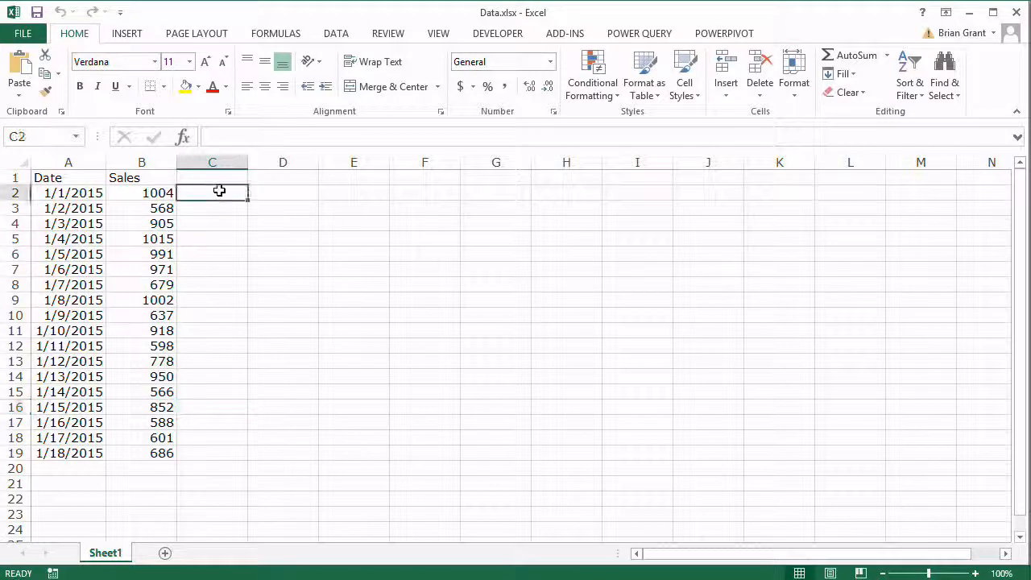
Step: Review the Date and Sales data in Data.xlsx and close that workbook
{"action": "left_click", "coordinate": [216, 181]}
{"action": "left_click", "coordinate": [207, 198]}
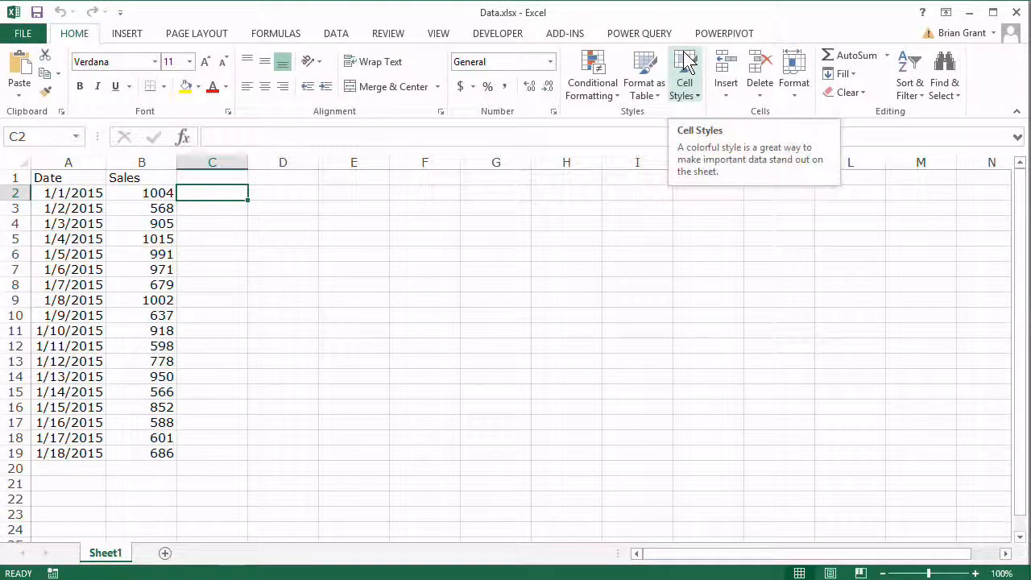
{"action": "left_click", "coordinate": [1017, 13]}
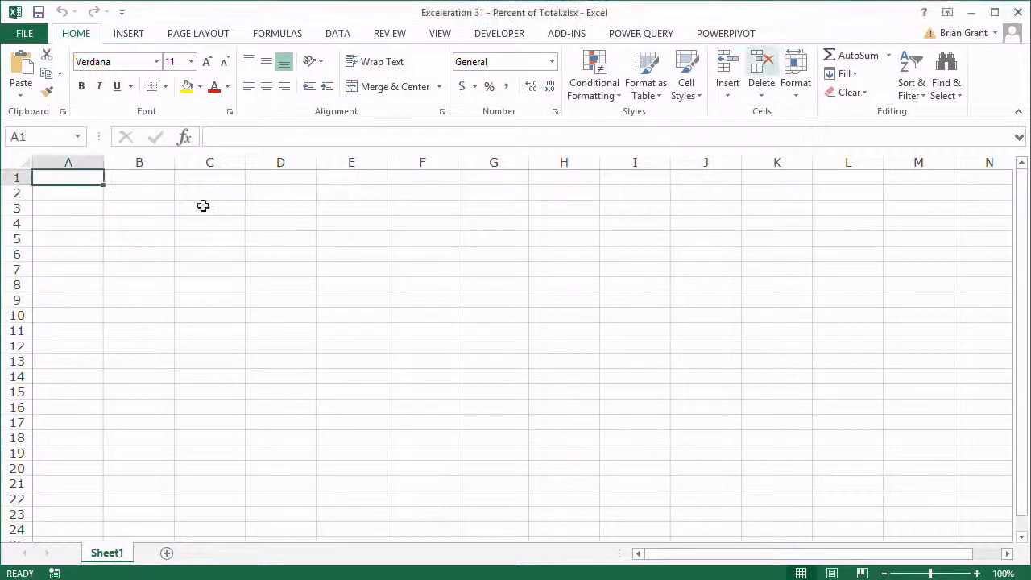
Step: Connect to the Data.xlsx workbook as a Power Query source from an Excel file
{"action": "left_click", "coordinate": [617, 35]}
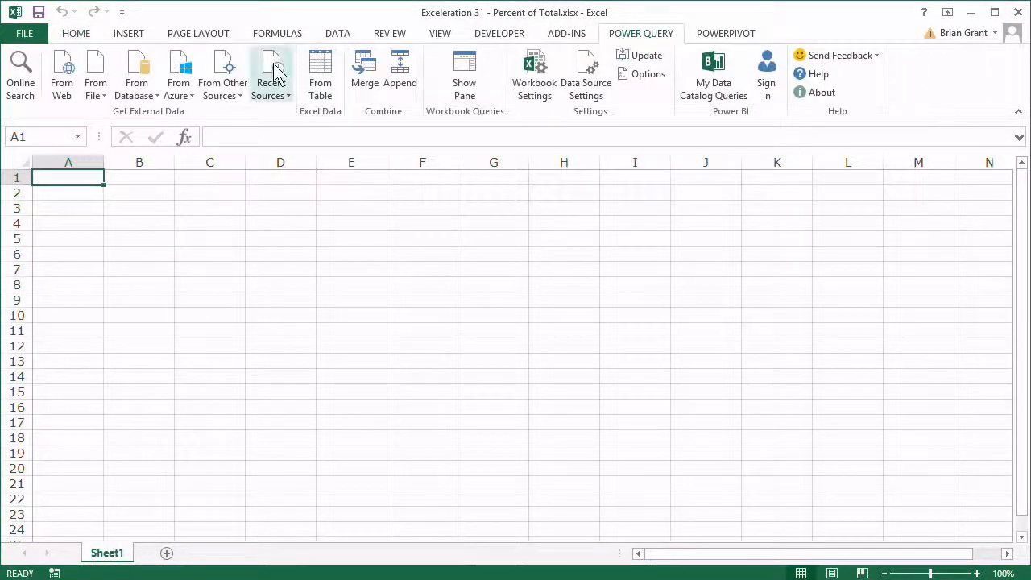
{"action": "left_click", "coordinate": [95, 90]}
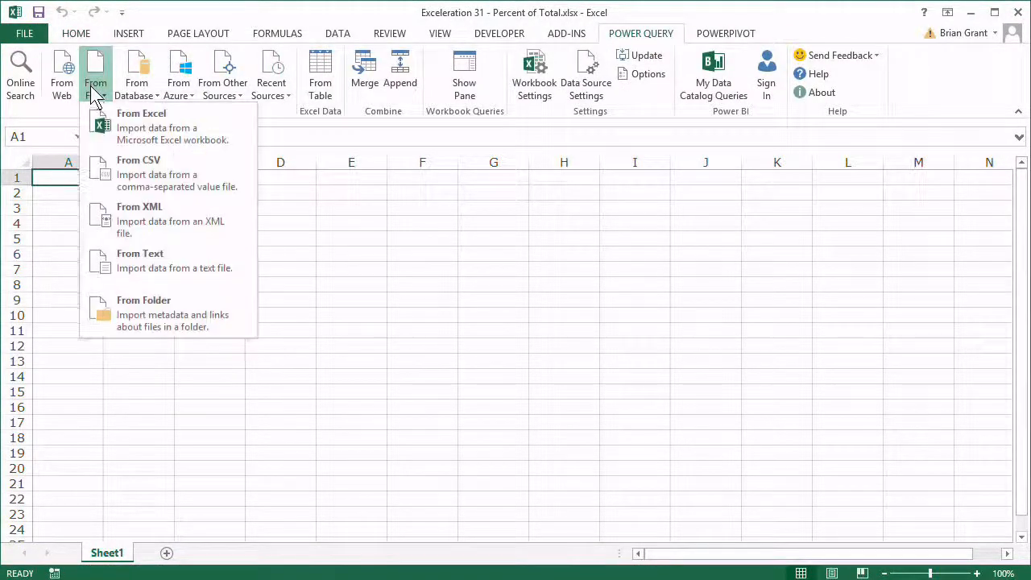
{"action": "left_click", "coordinate": [102, 125]}
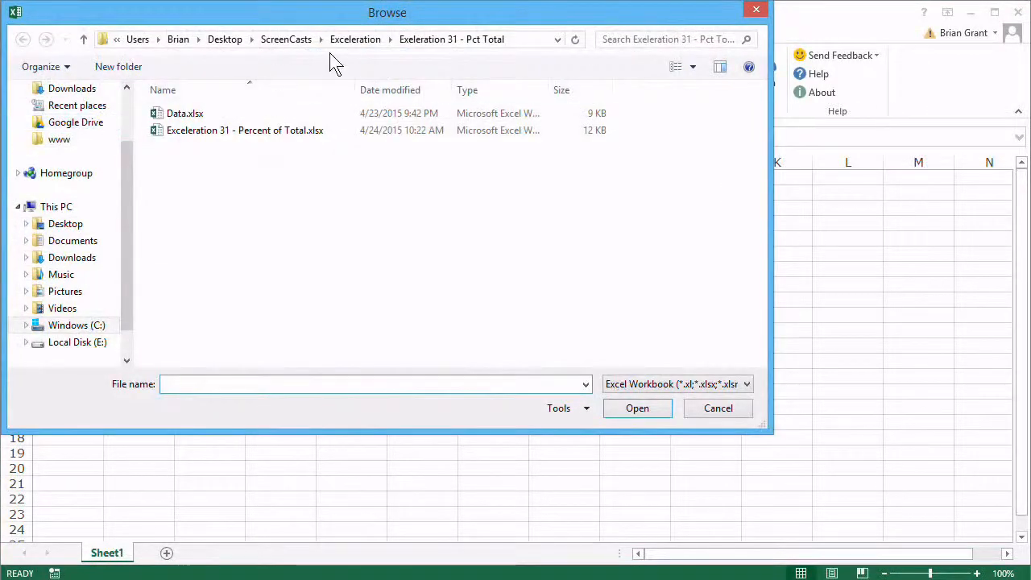
{"action": "left_click", "coordinate": [171, 115]}
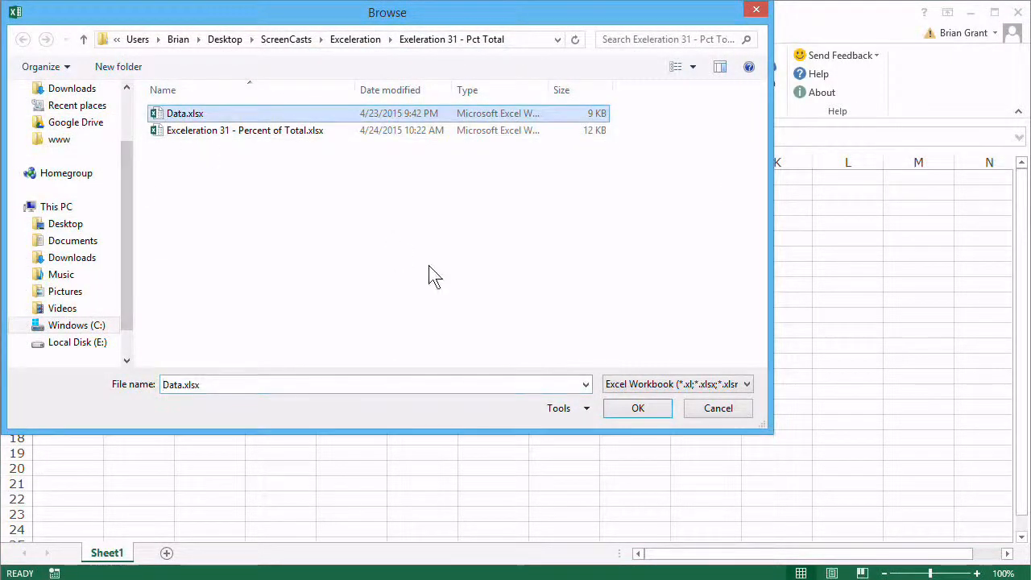
{"action": "left_click", "coordinate": [632, 405]}
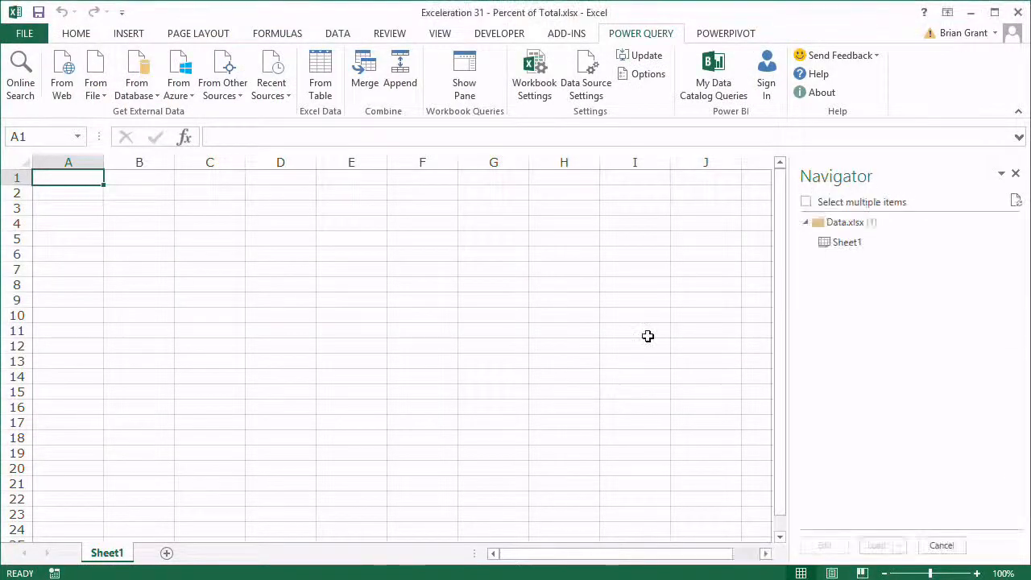
Step: Open Sheet1 of Data.xlsx for editing in the Query Editor and use its first row as headers
{"action": "left_click", "coordinate": [864, 249]}
{"action": "left_click", "coordinate": [835, 543]}
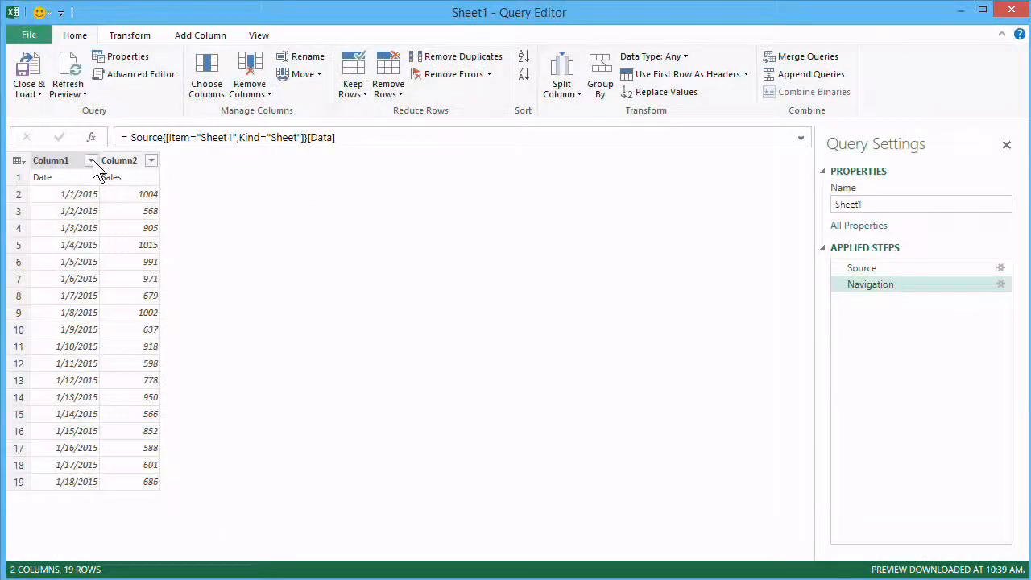
{"action": "left_click", "coordinate": [16, 162]}
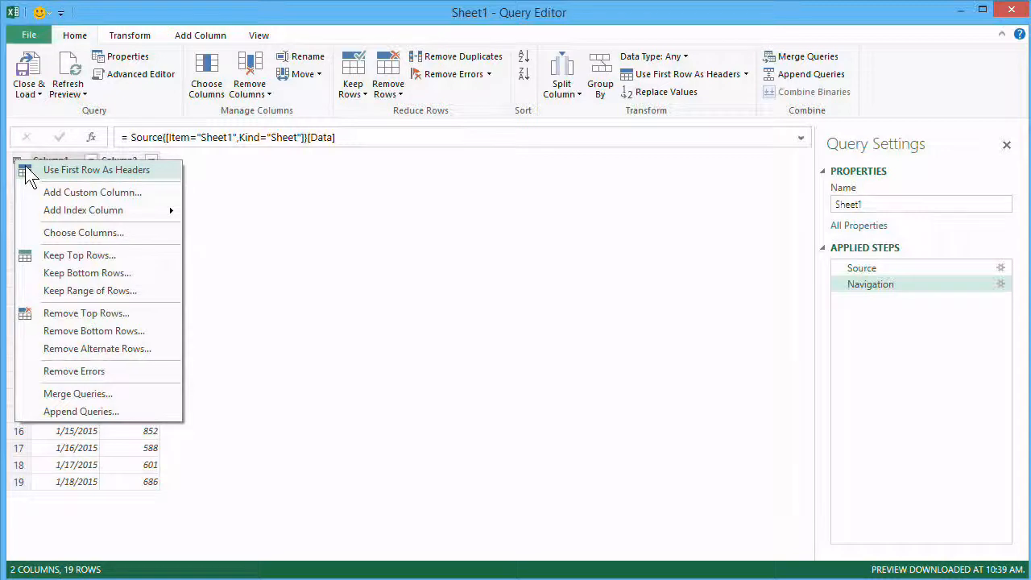
{"action": "left_click", "coordinate": [29, 173]}
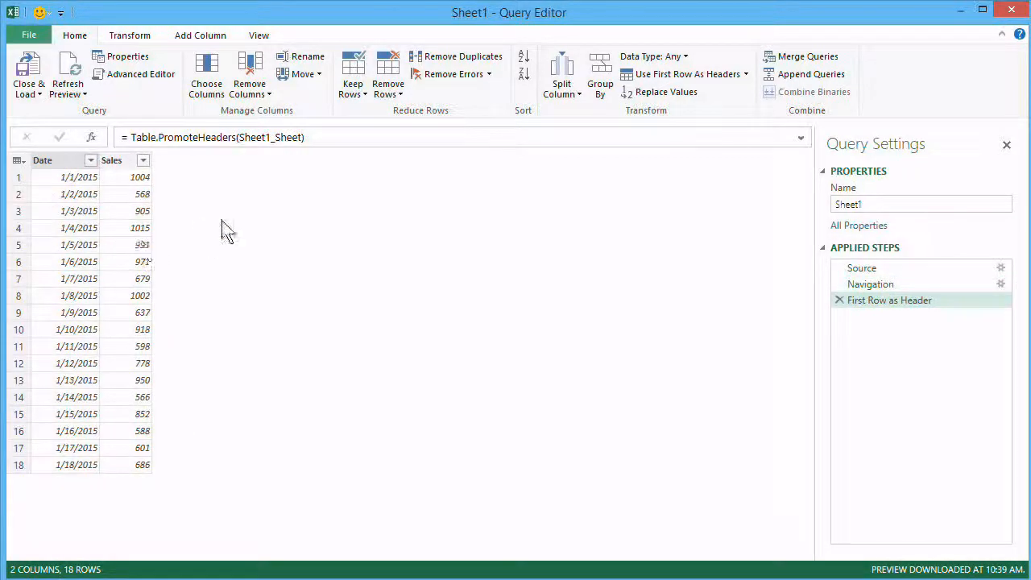
Step: In the Advanced Editor, add a line after the promoted headers reading Start = #"First Row as Header"
{"action": "left_click", "coordinate": [258, 34]}
{"action": "left_click", "coordinate": [77, 85]}
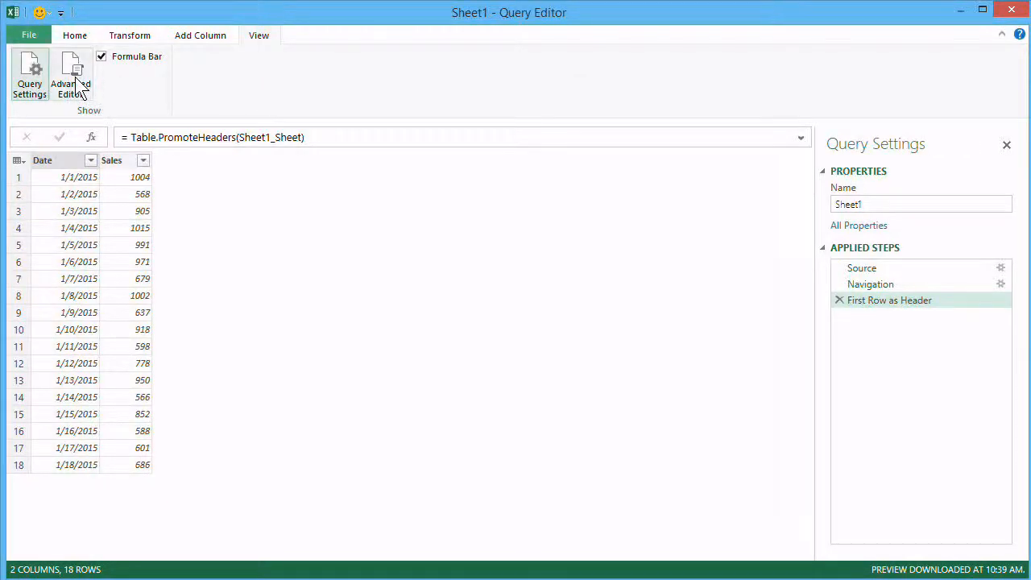
{"action": "left_click", "coordinate": [593, 144]}
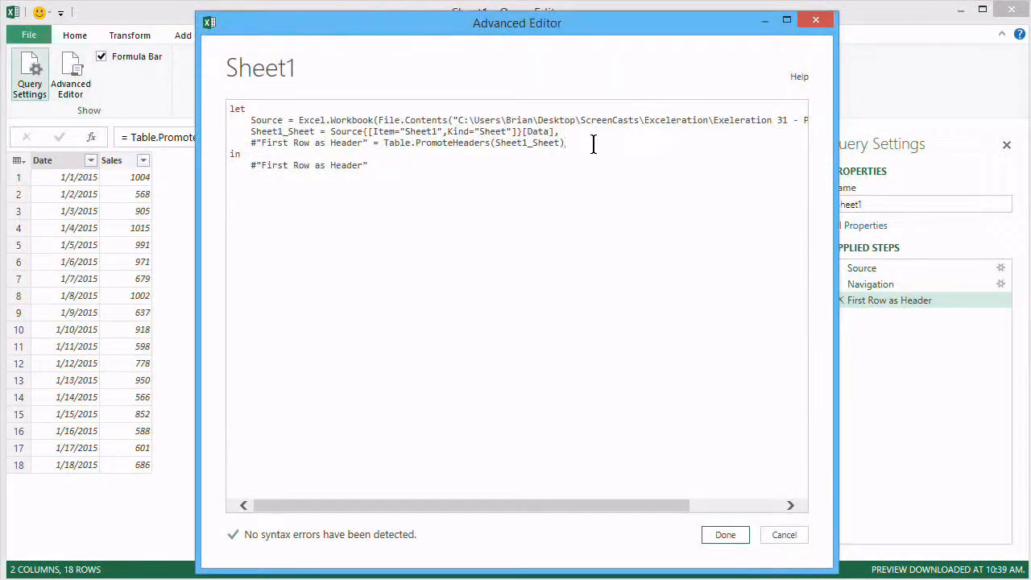
{"action": "type", "text": ","}
{"action": "key", "text": "Return"}
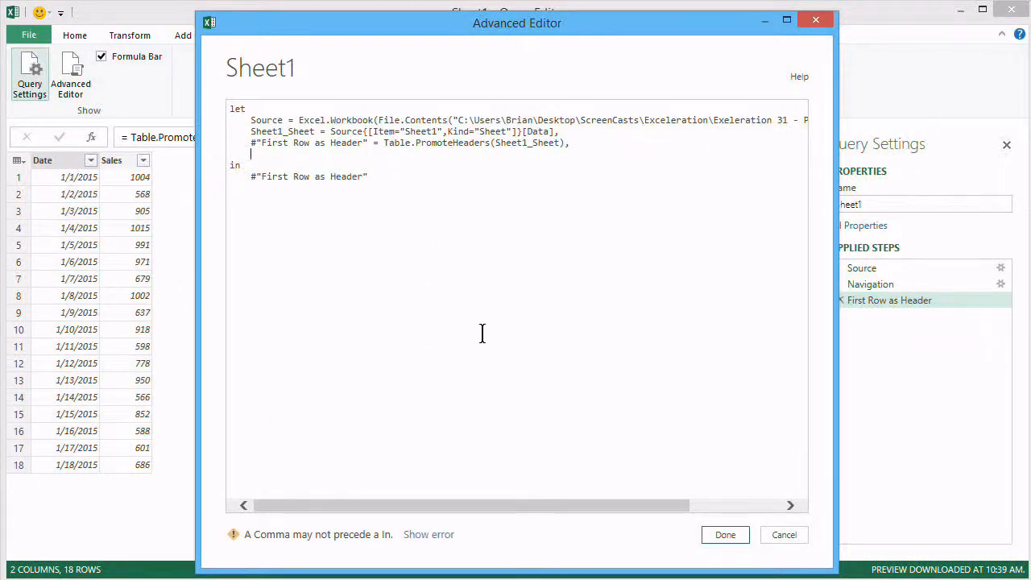
{"action": "type", "text": "Start ="}
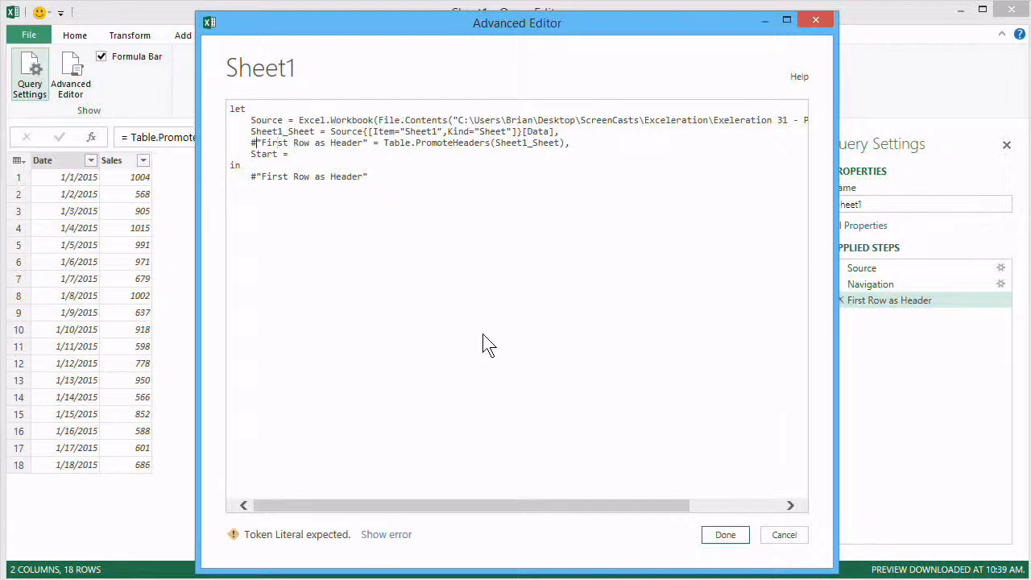
{"action": "key", "text": "Left"}
{"action": "key", "text": "shift+Right"}
{"action": "key", "text": "shift+Right"}
{"action": "key", "text": "shift+Right"}
{"action": "key", "text": "shift+Right"}
{"action": "key", "text": "shift+Right"}
{"action": "key", "text": "shift+Right"}
{"action": "key", "text": "shift+Right"}
{"action": "key", "text": "shift+Right"}
{"action": "key", "text": "shift+Right"}
{"action": "key", "text": "shift+Right"}
{"action": "key", "text": "shift+Right"}
{"action": "key", "text": "shift+Right"}
{"action": "key", "text": "shift+Right"}
{"action": "key", "text": "shift+Right"}
{"action": "key", "text": "shift+Right"}
{"action": "key", "text": "shift+Right"}
{"action": "key", "text": "shift+Right"}
{"action": "key", "text": "shift+Right"}
{"action": "key", "text": "shift+Right"}
{"action": "key", "text": "shift+Right"}
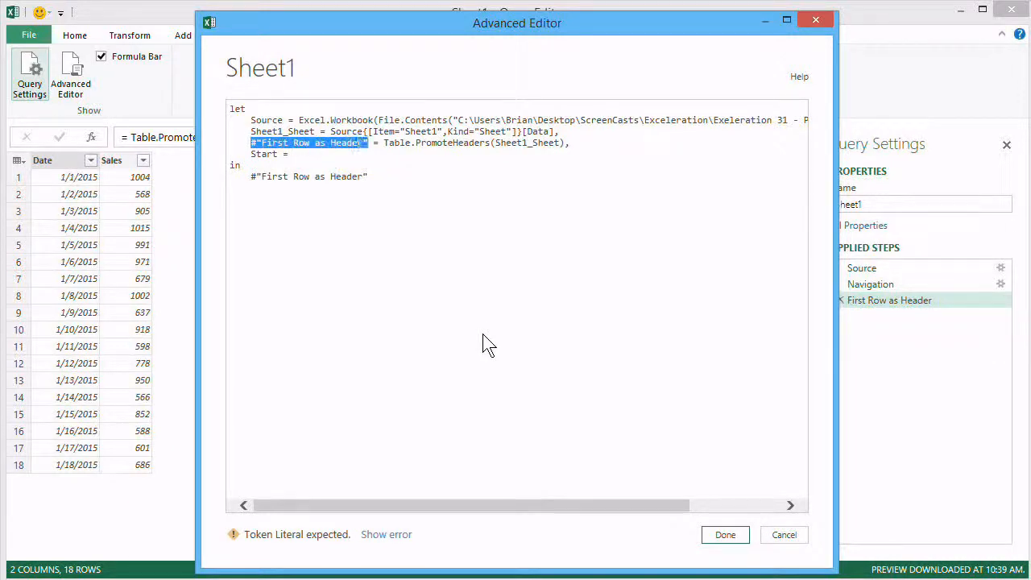
{"action": "key", "text": "ctrl+c"}
{"action": "key", "text": "Down"}
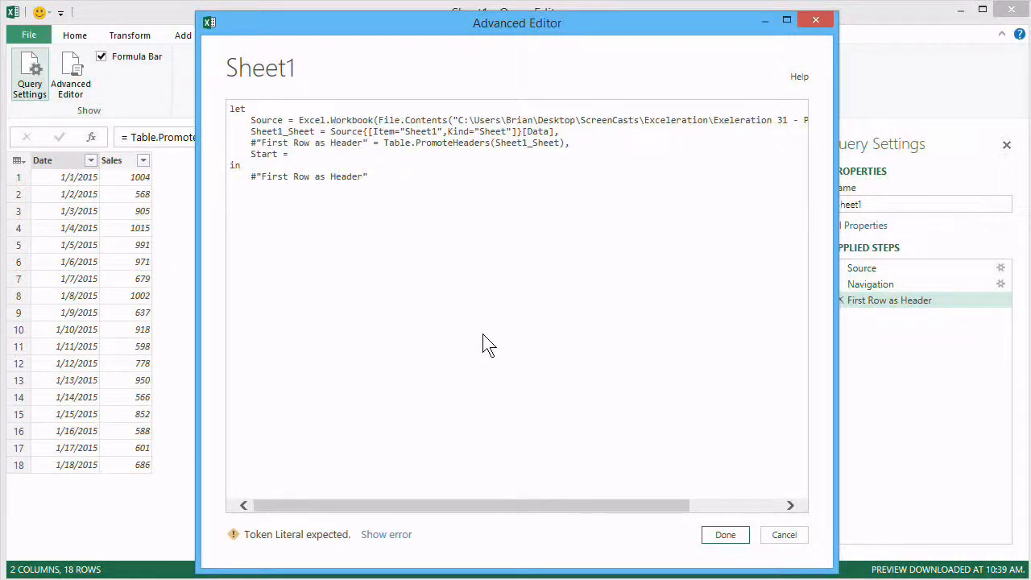
{"action": "key", "text": "ctrl+v"}
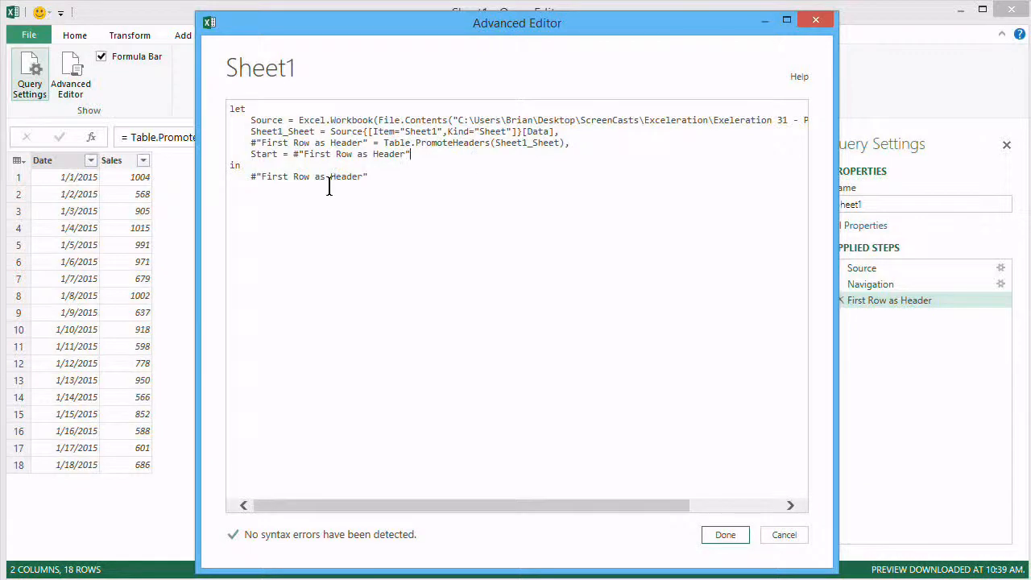
Step: Make the query return Start in the in clause, apply the code, and compare the First Row as Header and Start steps
{"action": "left_click_drag", "start_coordinate": [385, 177], "coordinate": [257, 190]}
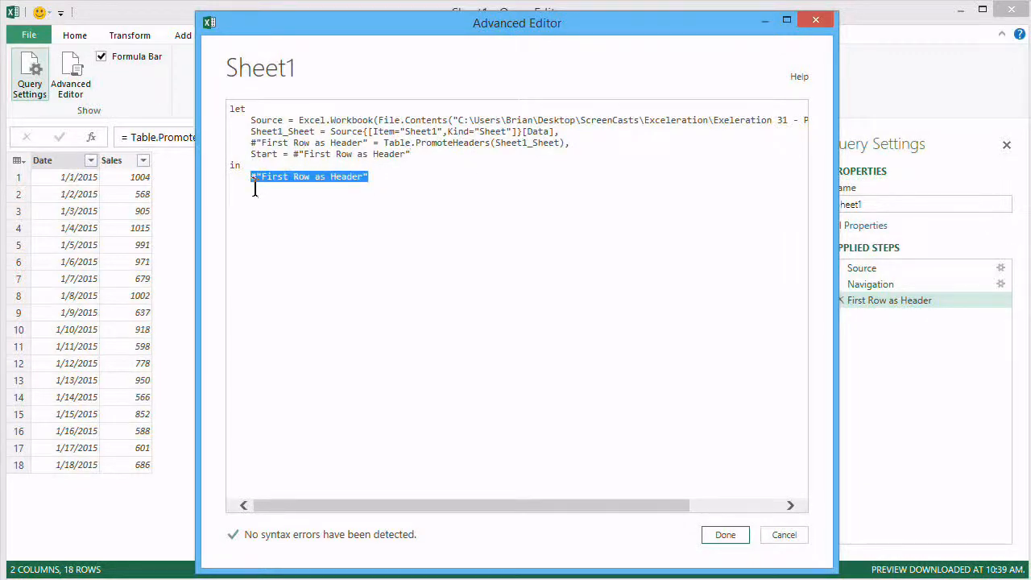
{"action": "type", "text": "Start"}
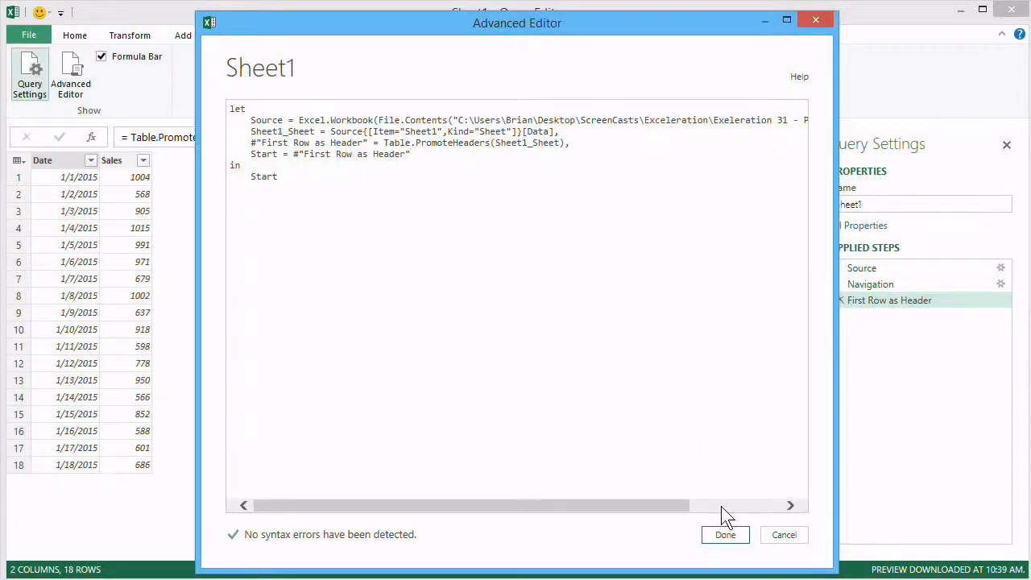
{"action": "left_click", "coordinate": [736, 538]}
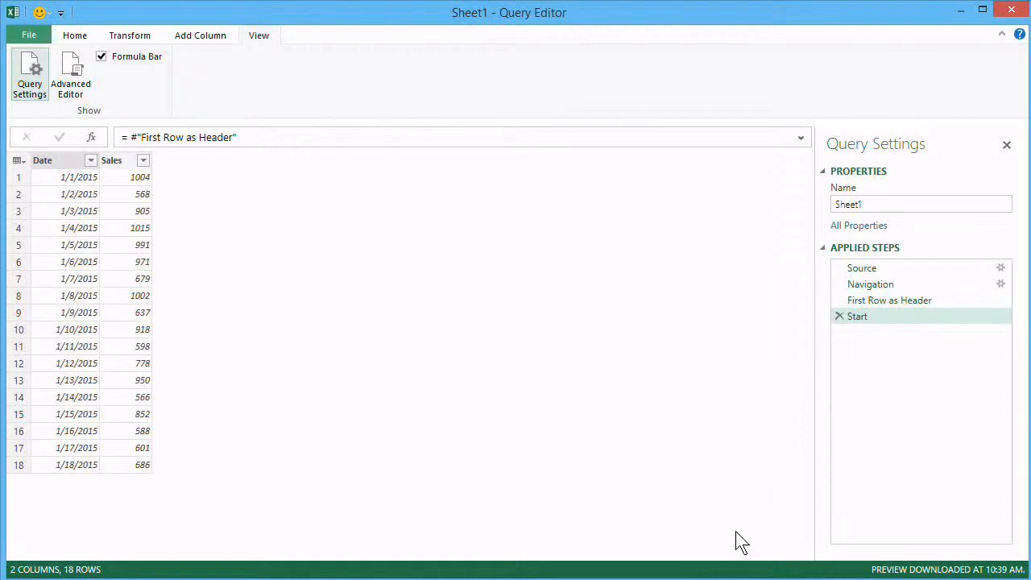
{"action": "left_click", "coordinate": [921, 305]}
{"action": "left_click", "coordinate": [905, 320]}
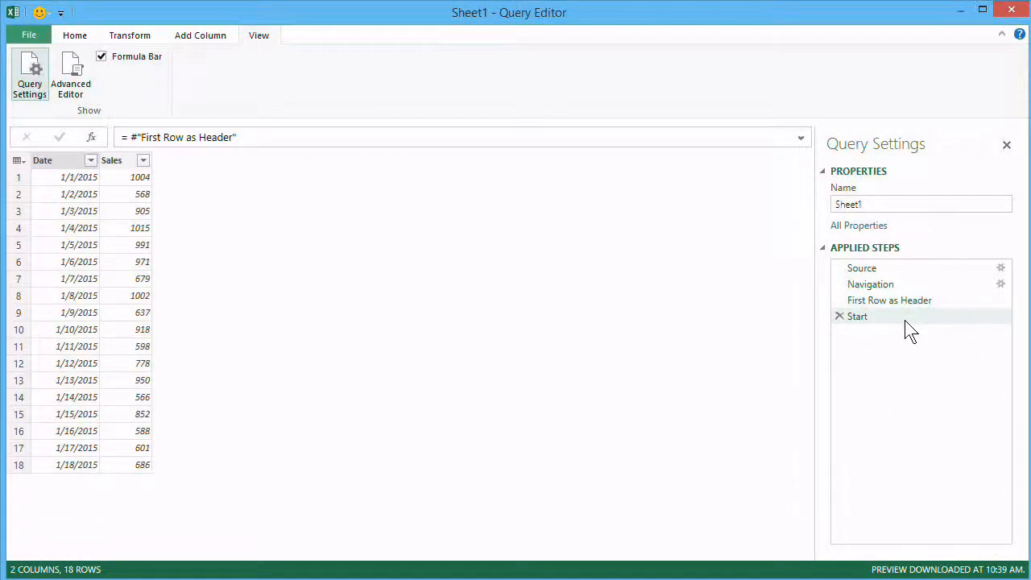
Step: In the Advanced Editor, add a comma after the Start line and define vGrandTotal = List.Sum( Start[Sales] ) below it
{"action": "left_click", "coordinate": [57, 65]}
{"action": "left_click", "coordinate": [466, 155]}
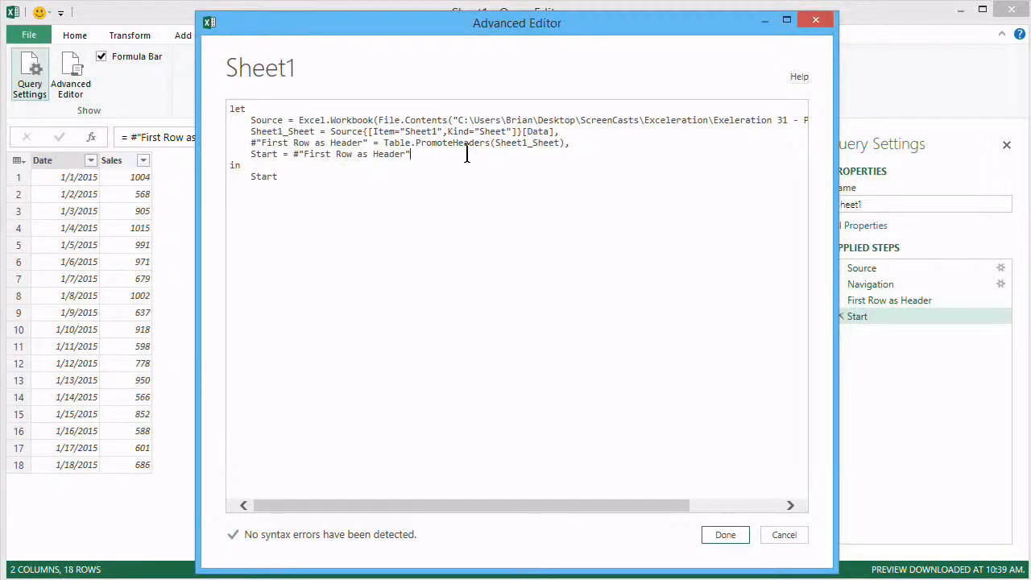
{"action": "key", "text": "Return"}
{"action": "key", "text": "Return"}
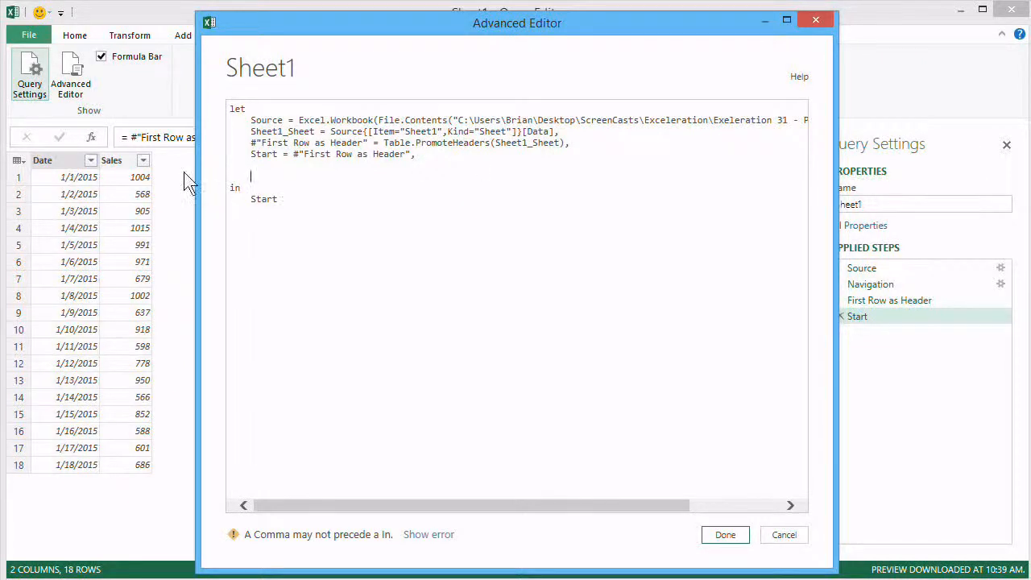
{"action": "type", "text": "v"}
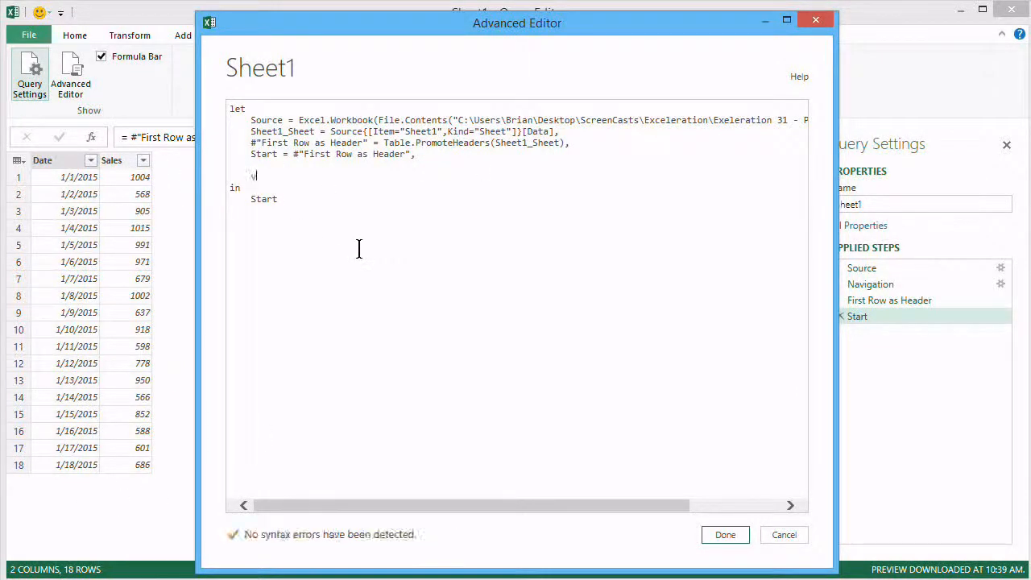
{"action": "type", "text": "Grand"}
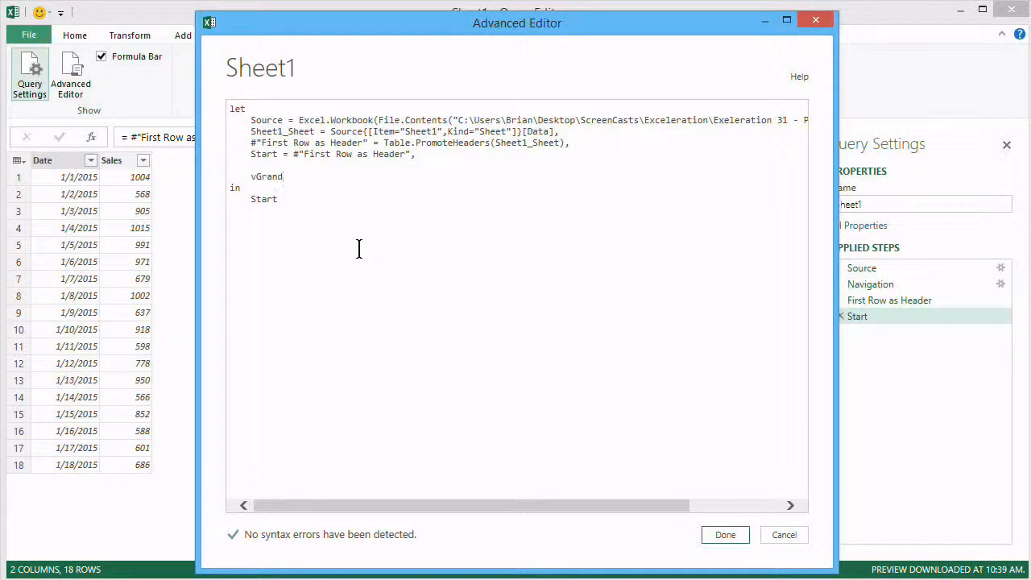
{"action": "type", "text": "Total ="}
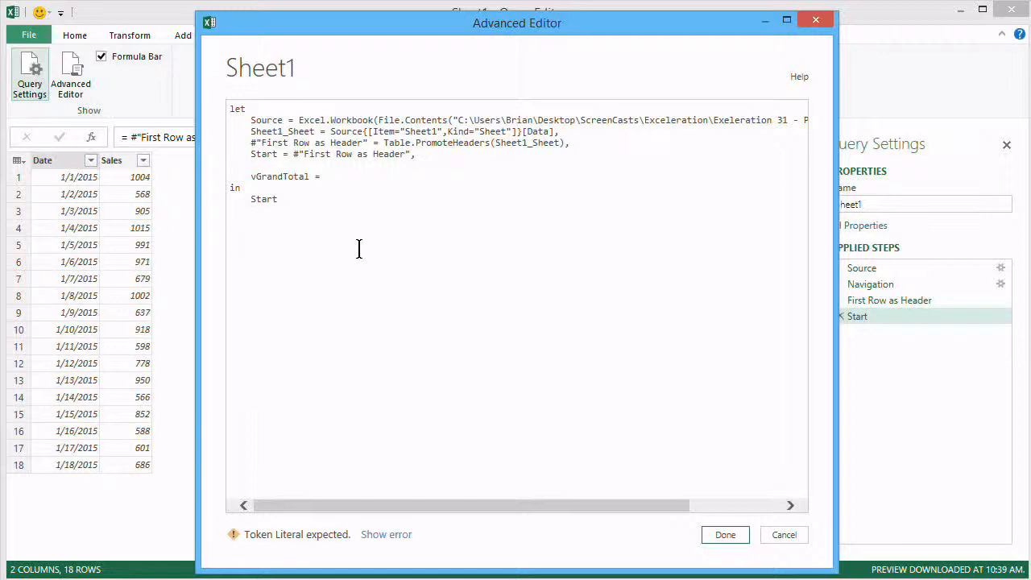
{"action": "type", "text": "L"}
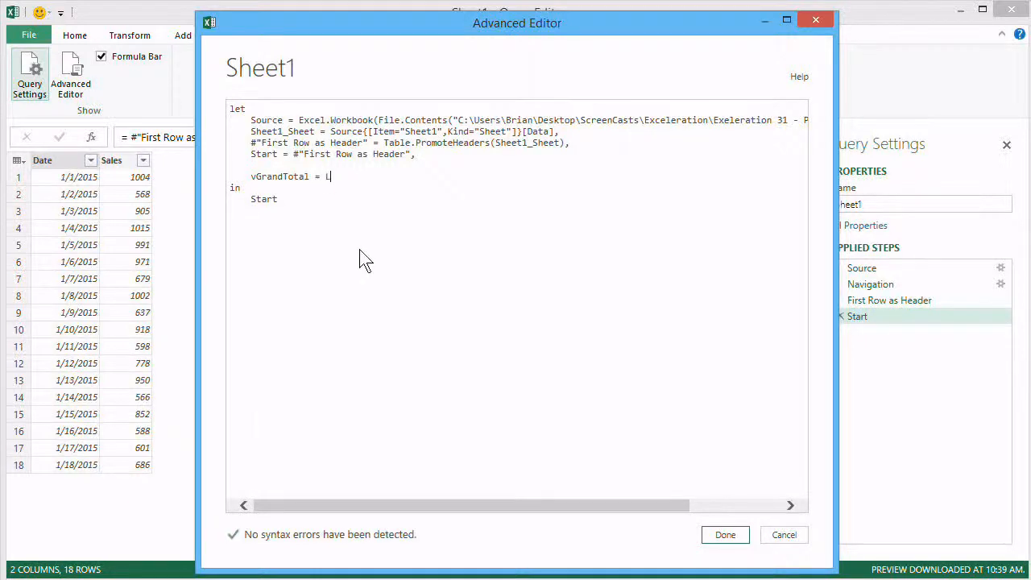
{"action": "type", "text": "ist.Sum( Start[Sale"}
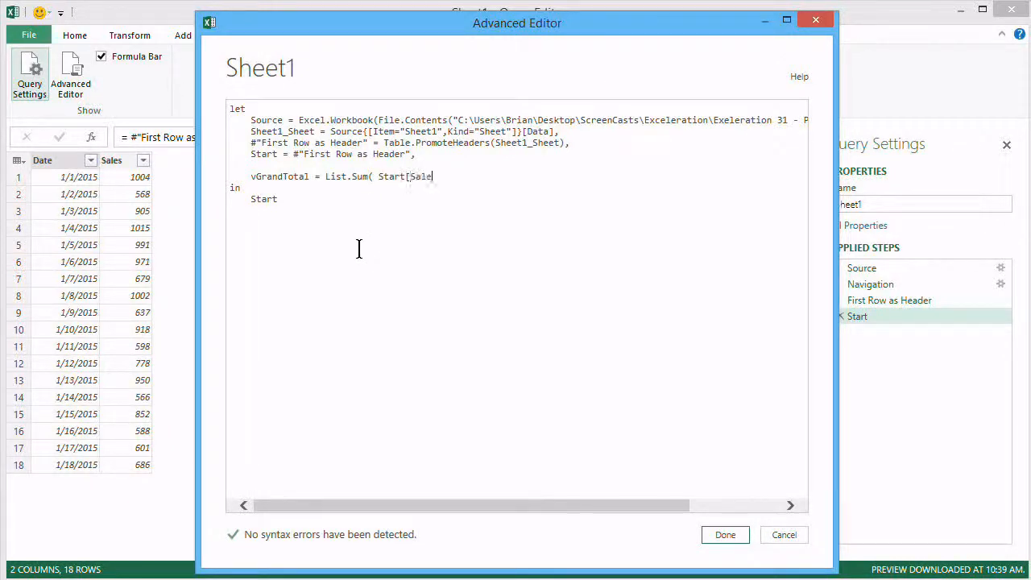
{"action": "type", "text": "s] )"}
Step: Replace the query's output in the in clause with vGrandTotal and apply the code
{"action": "key", "text": "BackSpace"}
{"action": "key", "text": "BackSpace"}
{"action": "key", "text": "BackSpace"}
{"action": "key", "text": "BackSpace"}
{"action": "key", "text": "BackSpace"}
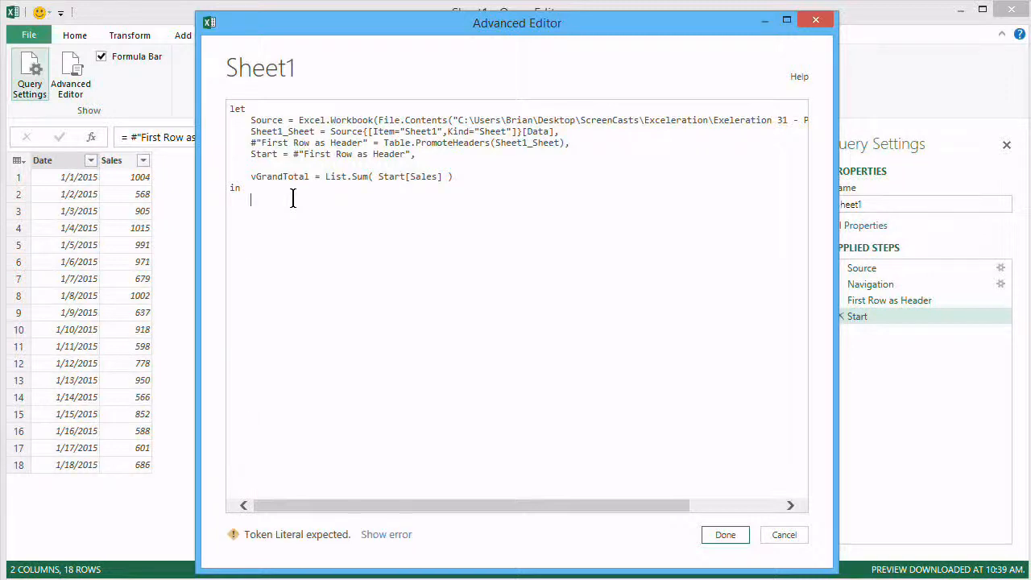
{"action": "type", "text": "vGrandTotal"}
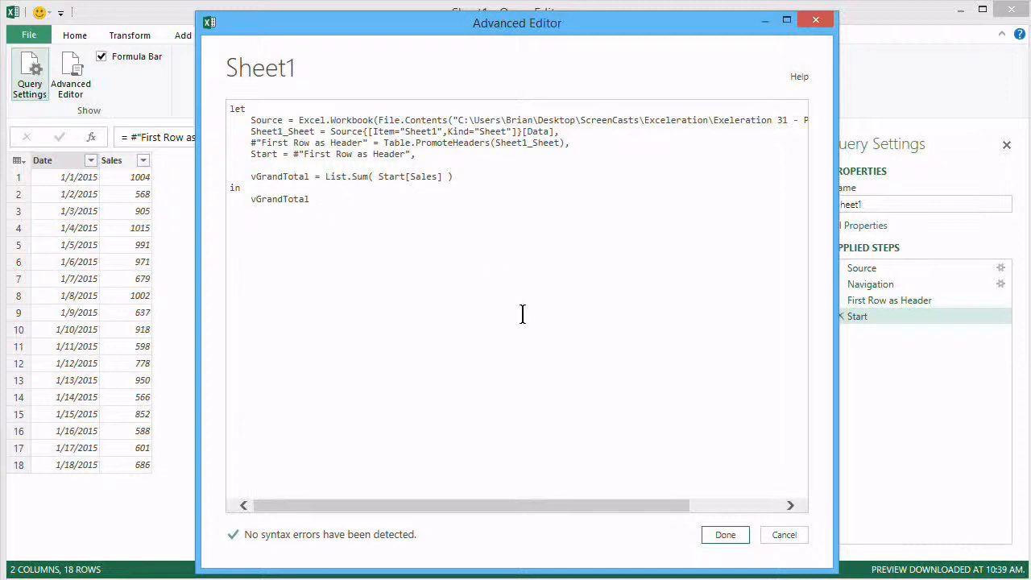
{"action": "left_click", "coordinate": [723, 538]}
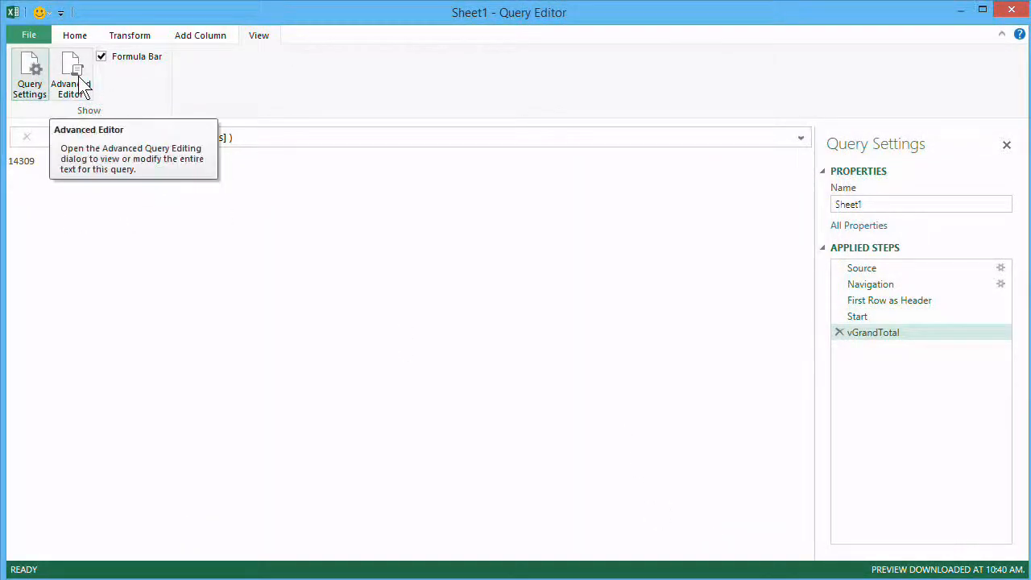
Step: In the Advanced Editor, add a comma after the vGrandTotal definition and start a new line below it reading AddPctTotal = Table.AddColumn(
{"action": "left_click", "coordinate": [875, 318]}
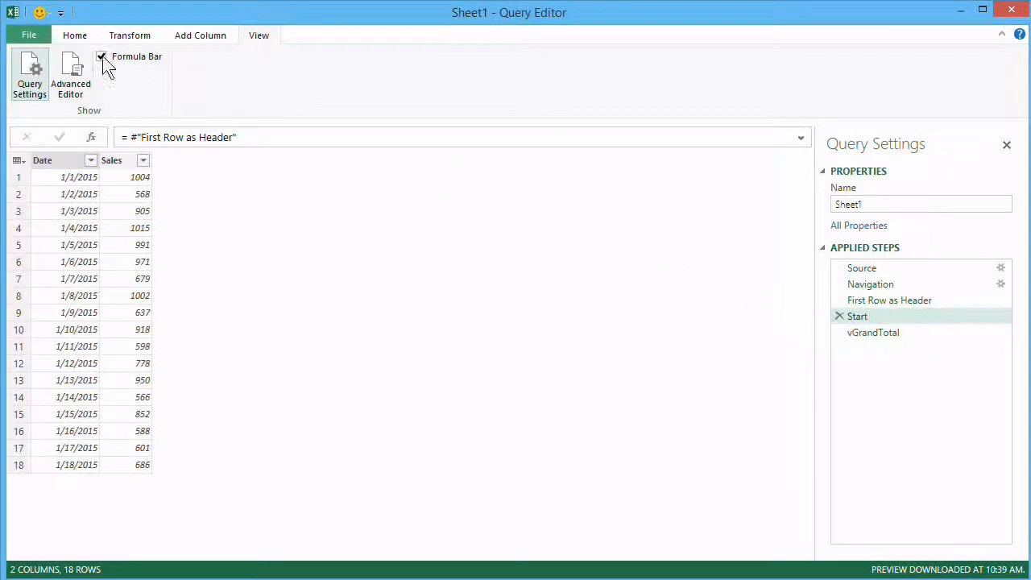
{"action": "left_click", "coordinate": [80, 73]}
{"action": "left_click", "coordinate": [500, 175]}
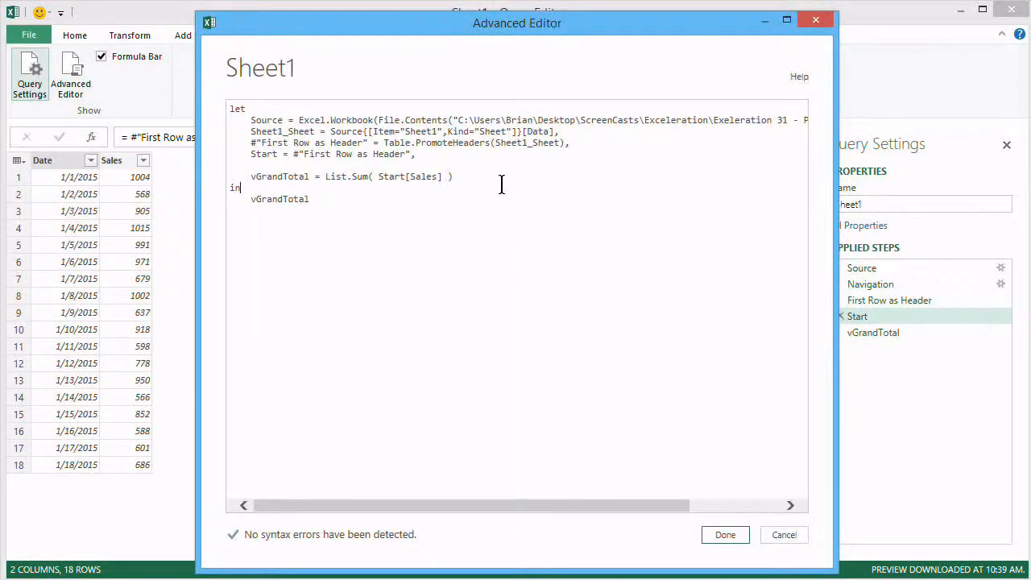
{"action": "key", "text": "Return"}
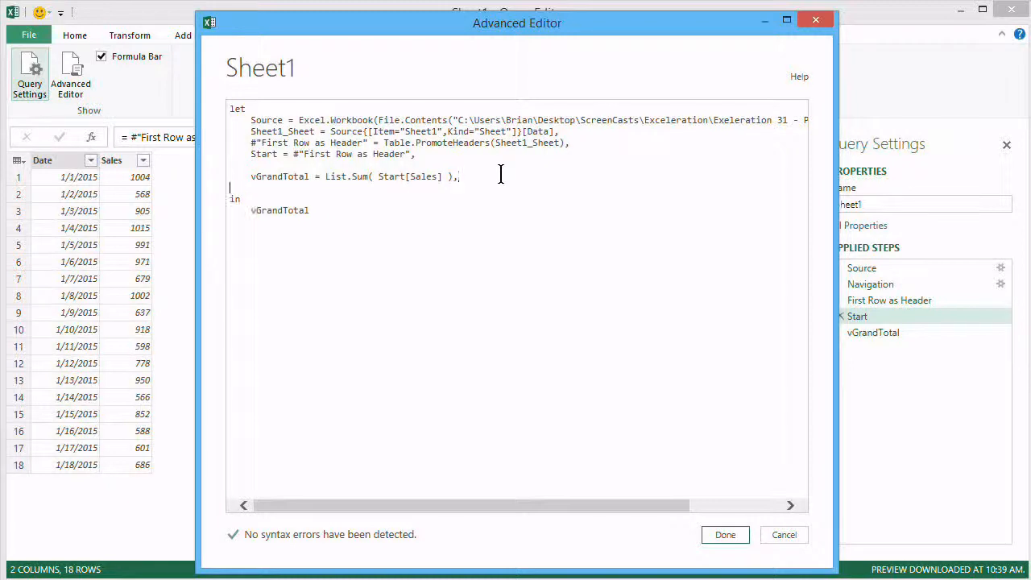
{"action": "key", "text": "Return"}
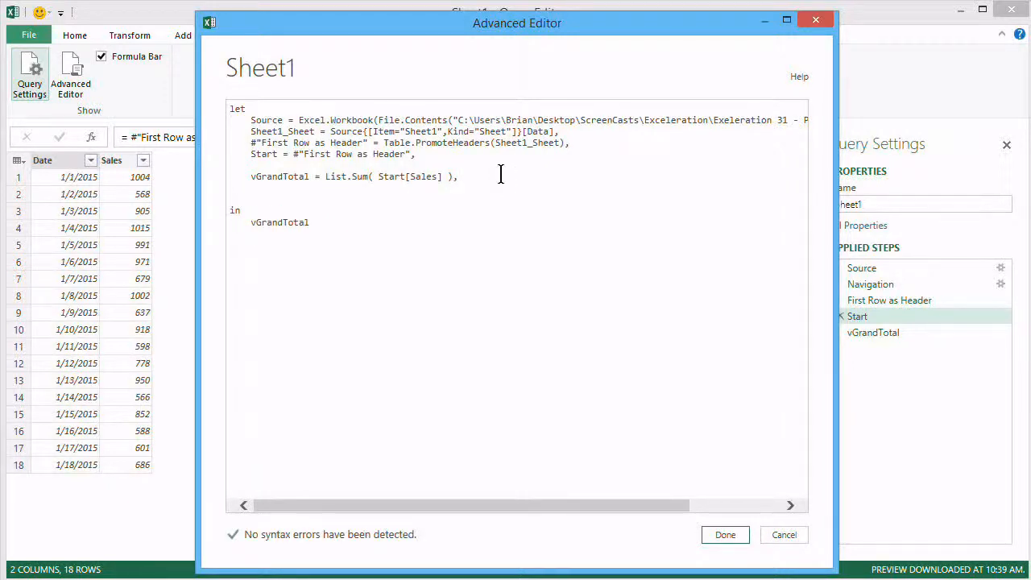
{"action": "key", "text": "Up"}
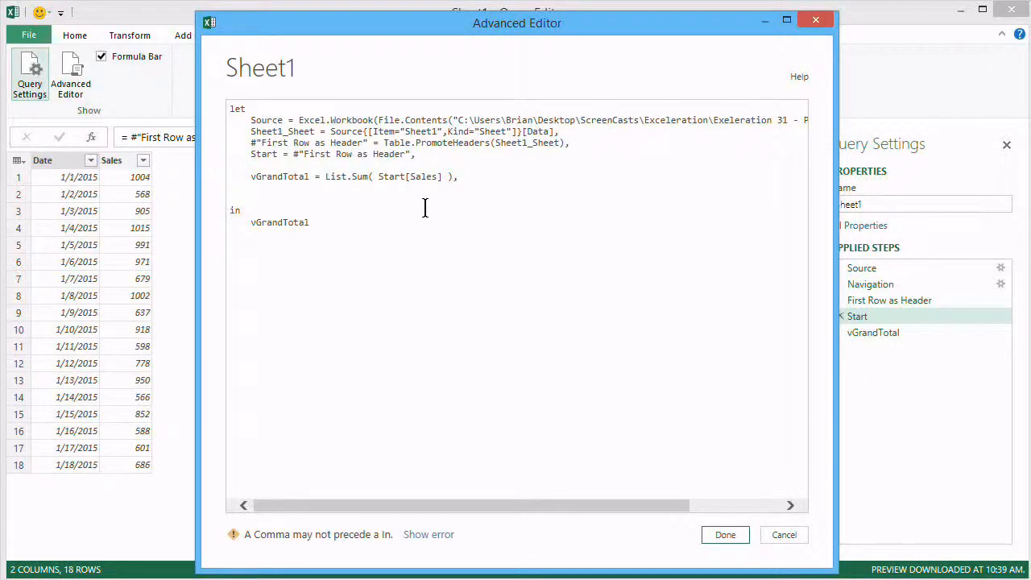
{"action": "type", "text": "Add"}
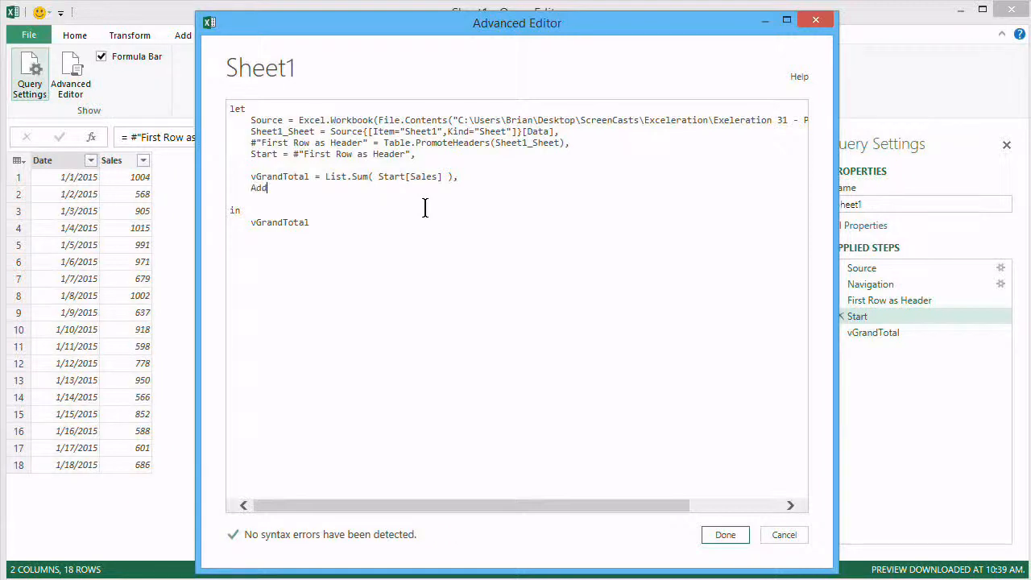
{"action": "type", "text": "PctTotal = Table.AddColumn"}
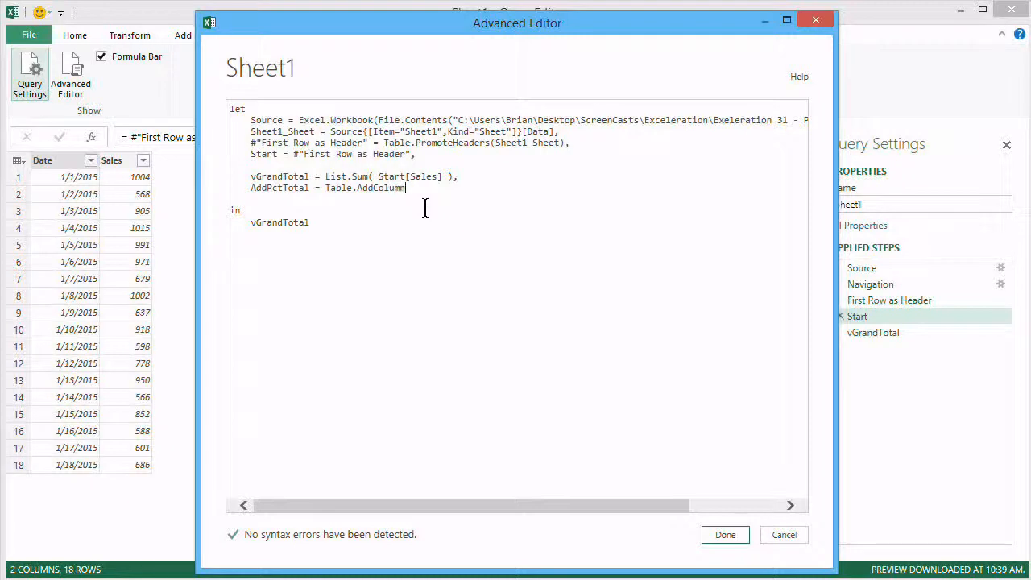
{"action": "type", "text": "("}
{"action": "key", "text": "Return"}
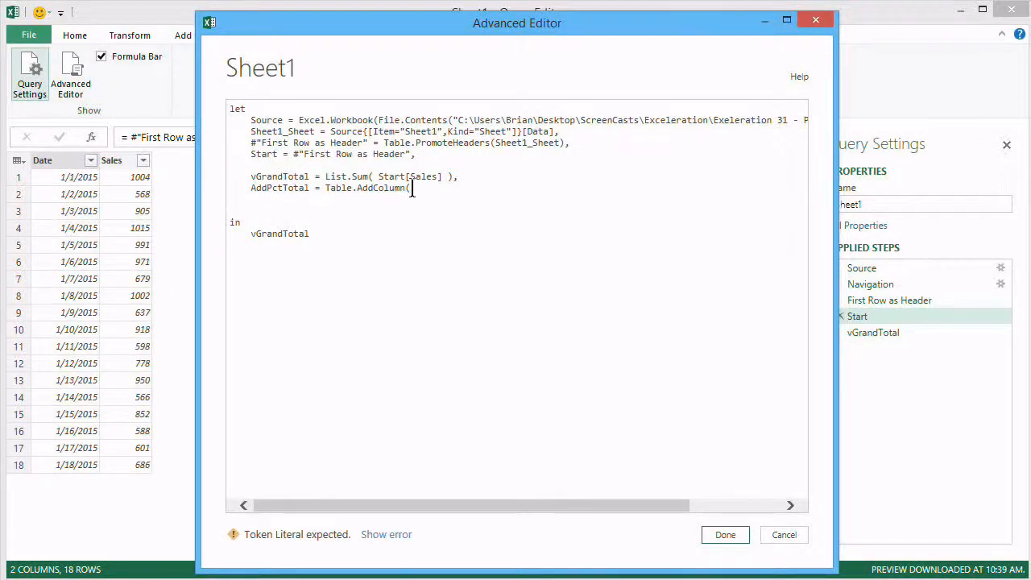
Step: Give Table.AddColumn the arguments Start, "Pct of Total Sales" and each [Sales] / vGrandTotal on separate lines, and close the parenthesis
{"action": "type", "text": "Start"}
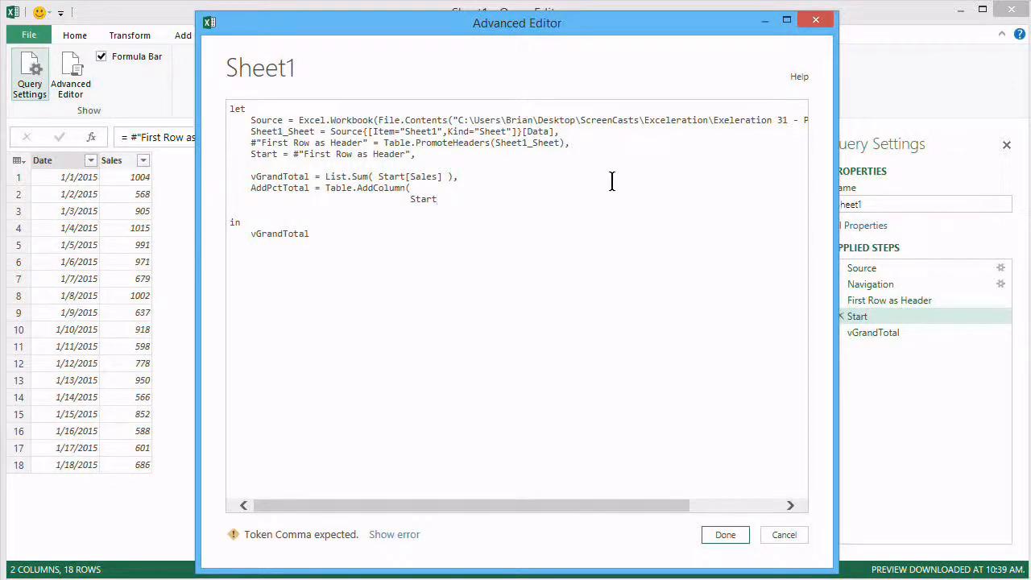
{"action": "type", "text": ","}
{"action": "key", "text": "Return"}
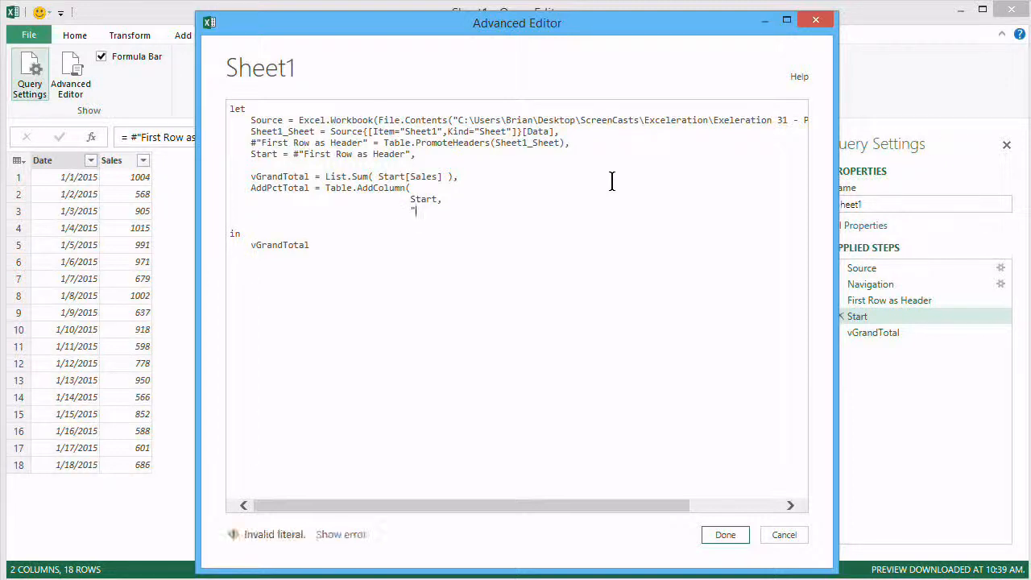
{"action": "type", "text": "\"P"}
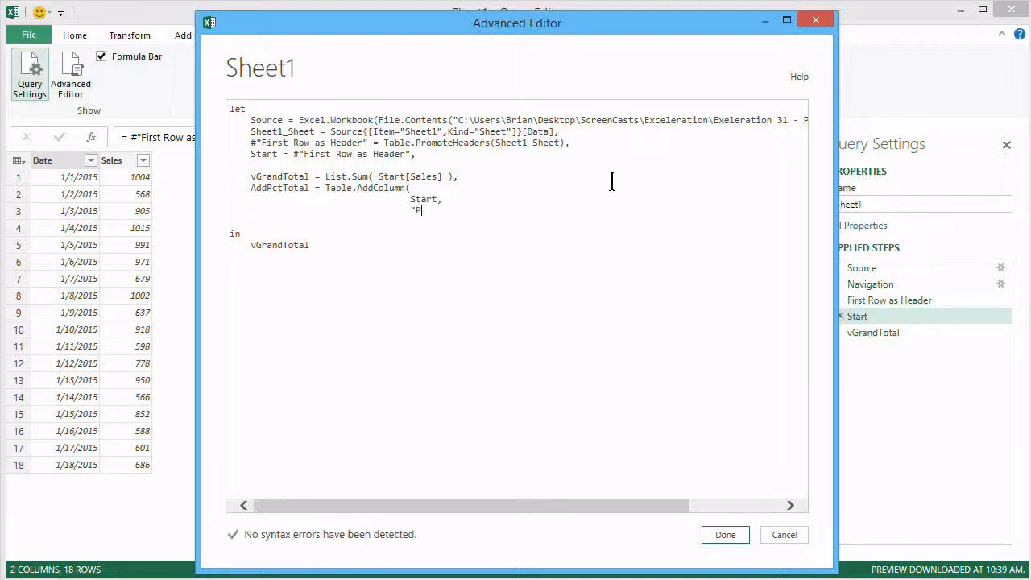
{"action": "type", "text": "ct of Total Sales\","}
{"action": "key", "text": "Return"}
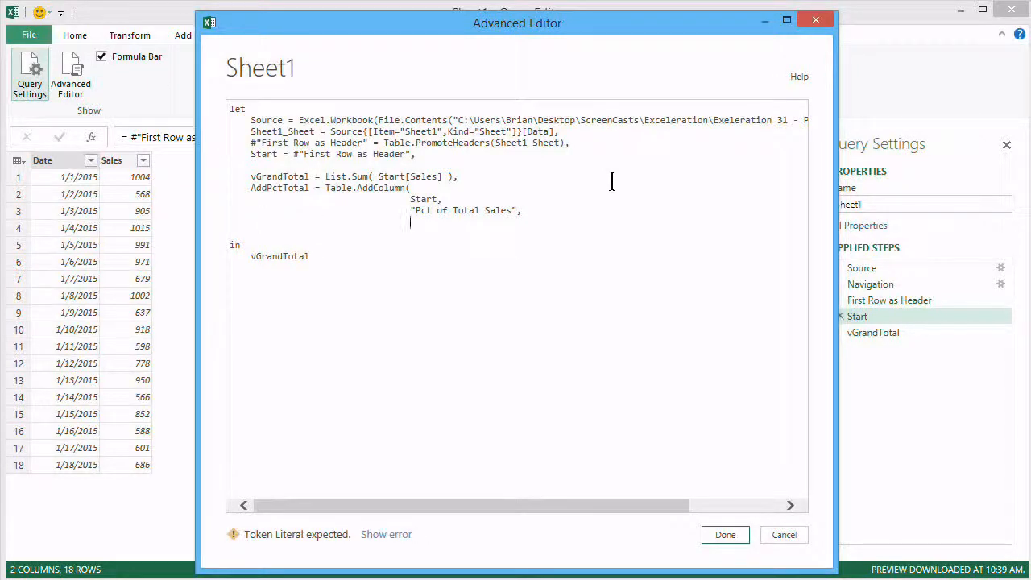
{"action": "type", "text": "each"}
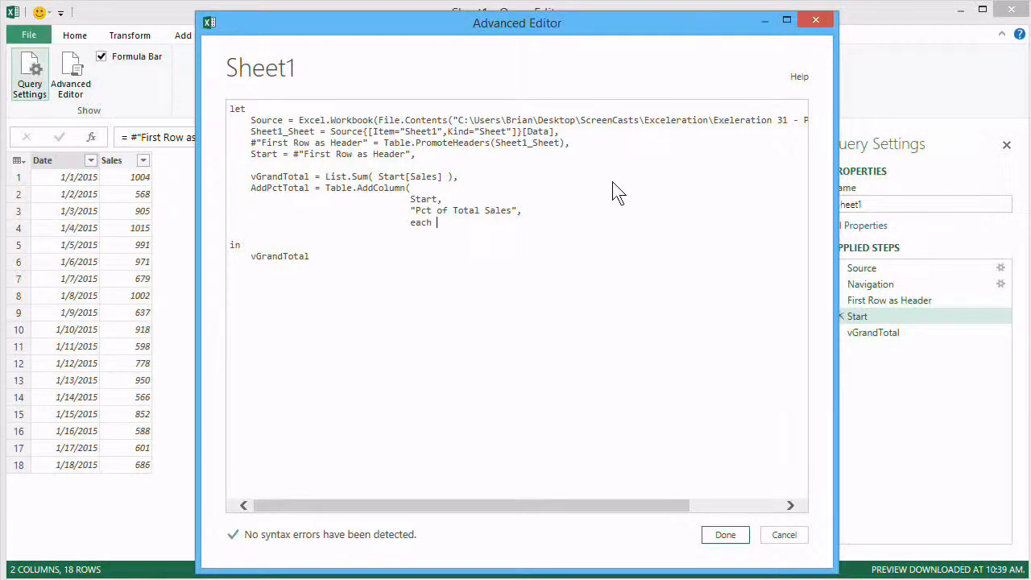
{"action": "type", "text": " [Sales] / vGrandTotal"}
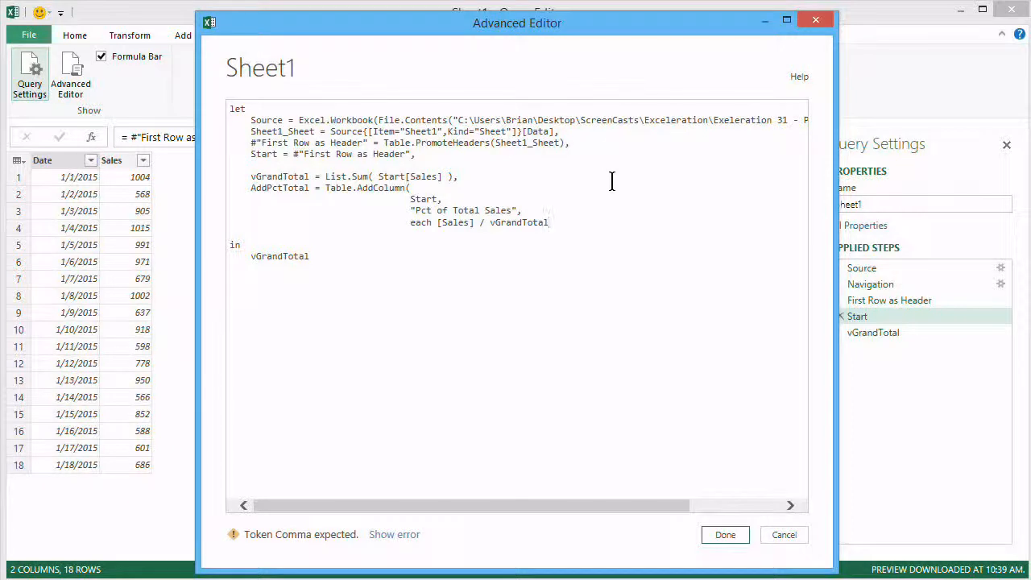
{"action": "key", "text": "Return"}
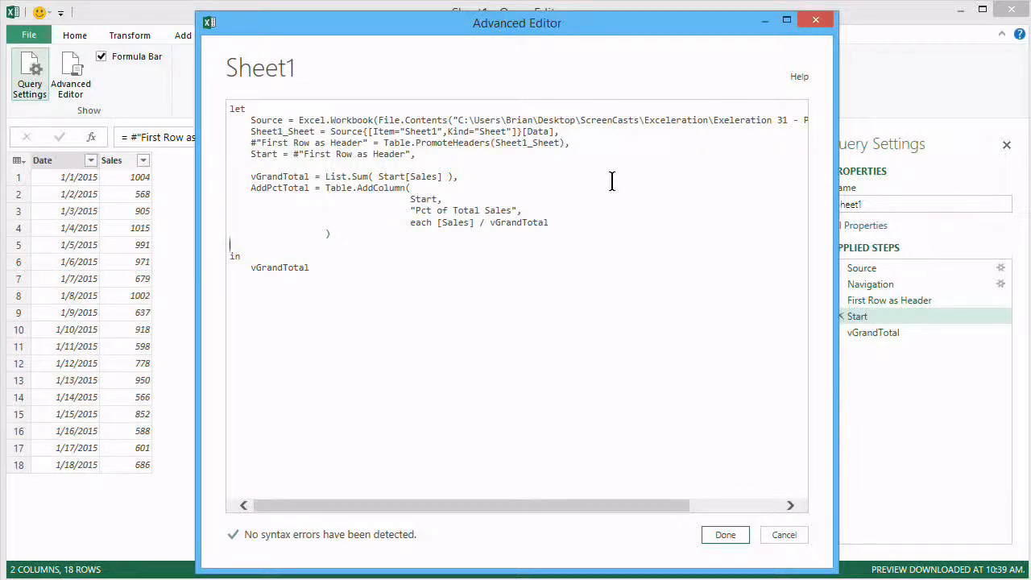
Step: Replace the query's output in the in clause with AddPctTotal and apply the code
{"action": "key", "text": "shift+Left"}
{"action": "key", "text": "shift+Left"}
{"action": "key", "text": "shift+Left"}
{"action": "key", "text": "shift+Left"}
{"action": "key", "text": "shift+Left"}
{"action": "key", "text": "shift+Left"}
{"action": "key", "text": "shift+Left"}
{"action": "key", "text": "shift+Left"}
{"action": "key", "text": "shift+Left"}
{"action": "key", "text": "shift+Left"}
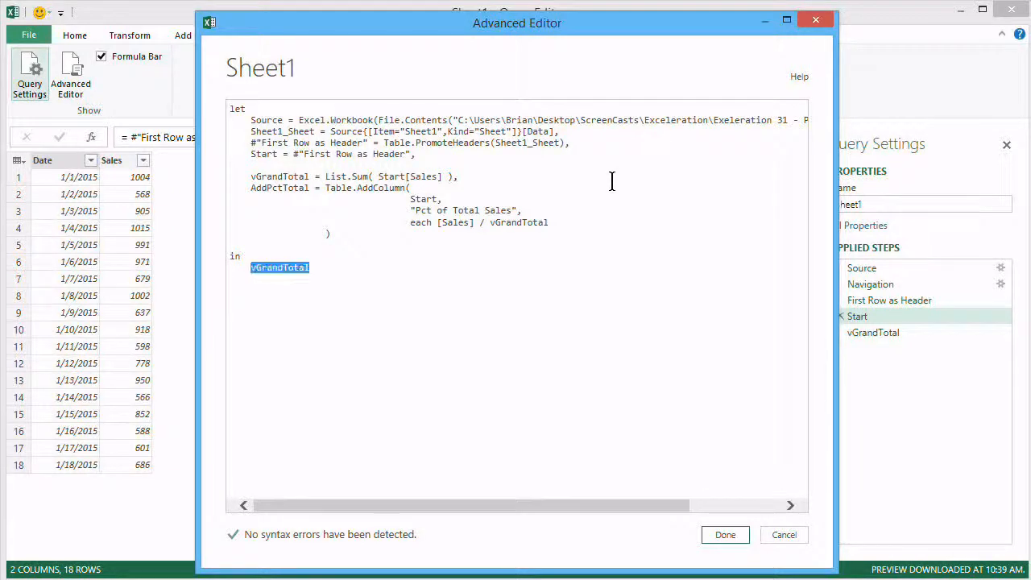
{"action": "type", "text": "AddPct"}
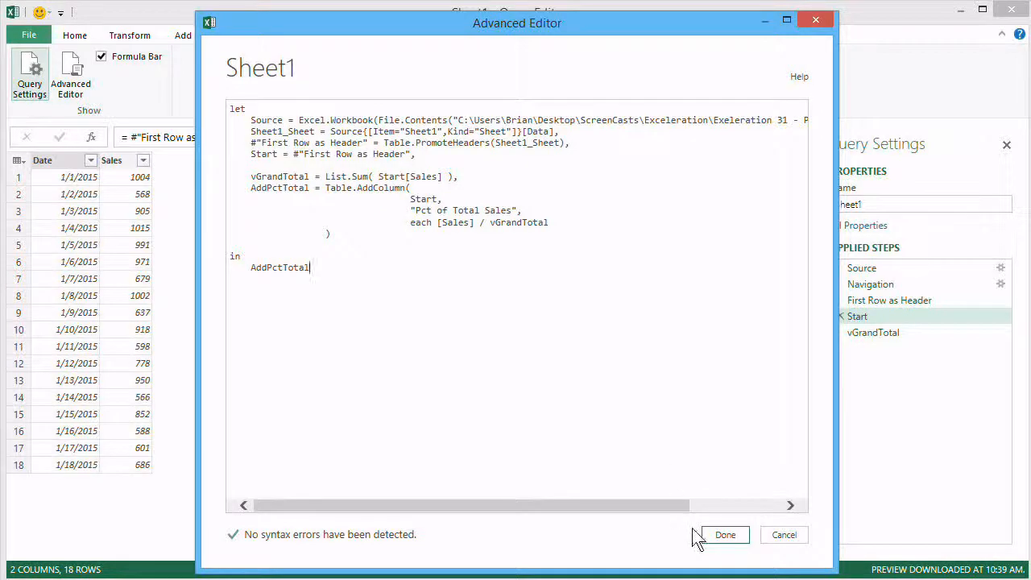
{"action": "left_click", "coordinate": [723, 535]}
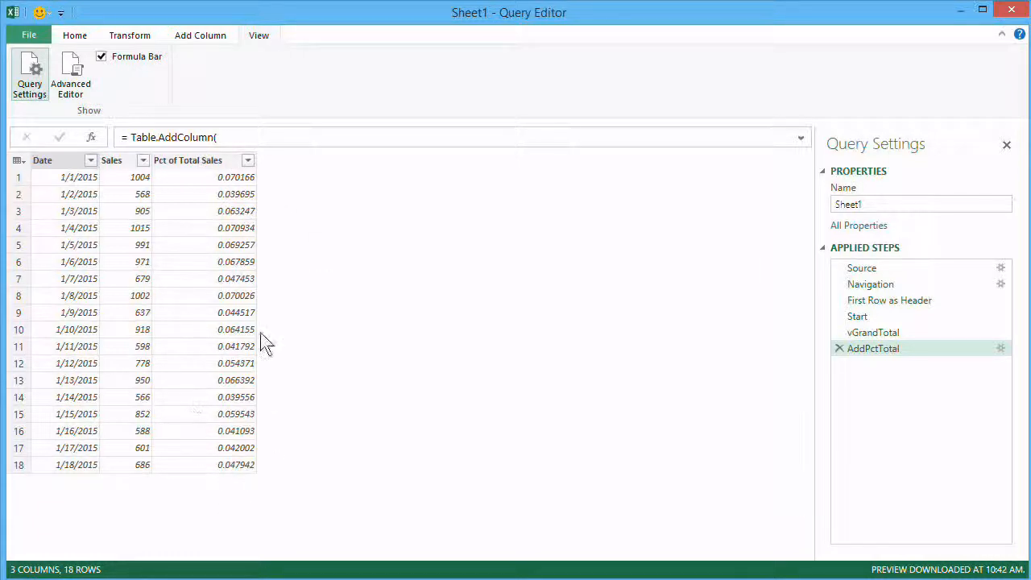
{"action": "right_click", "coordinate": [177, 161]}
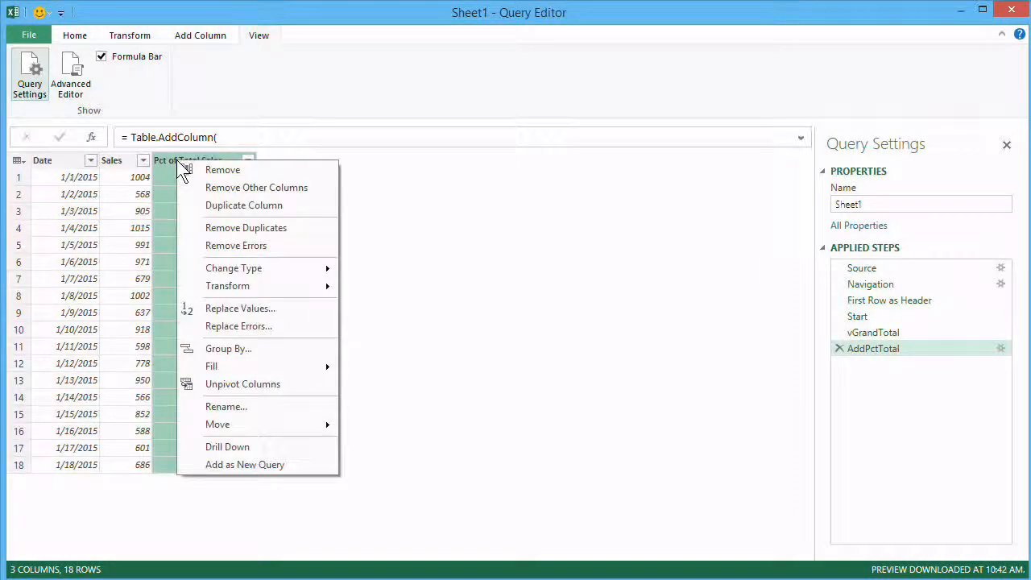
{"action": "mouse_move", "coordinate": [303, 274]}
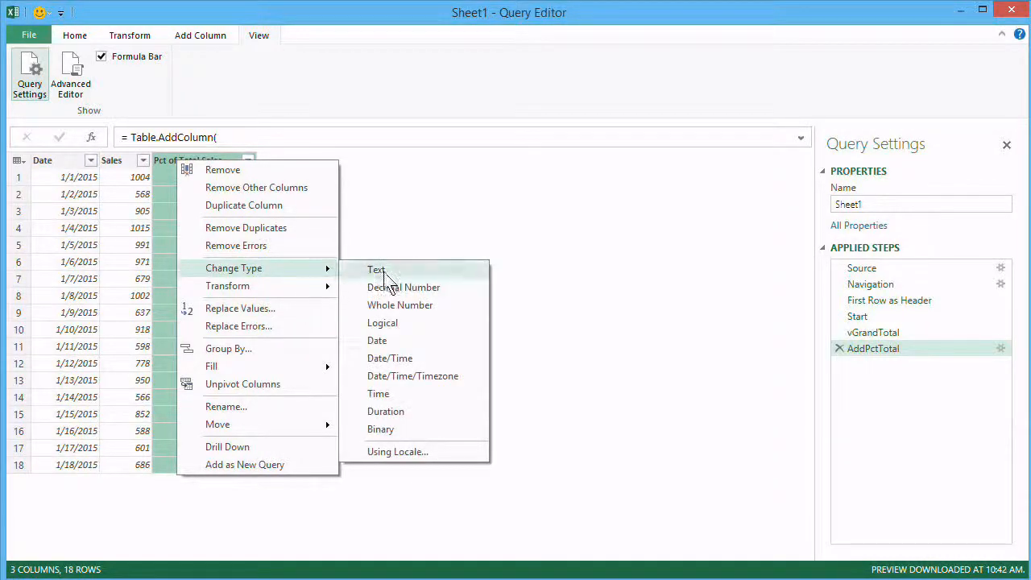
{"action": "left_click", "coordinate": [544, 221]}
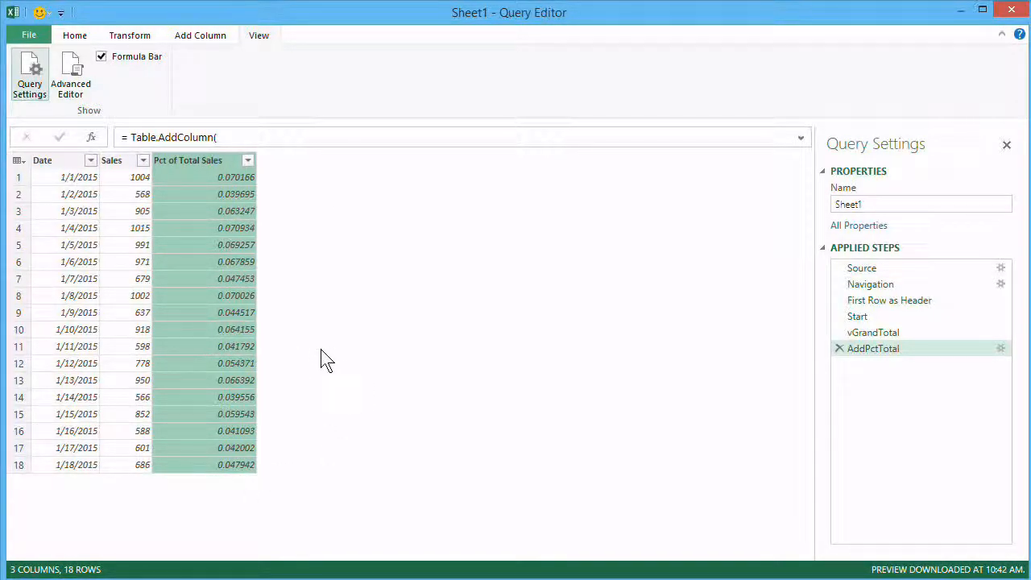
Step: Close the Query Editor and load the query results into the workbook as a table
{"action": "left_click", "coordinate": [78, 37]}
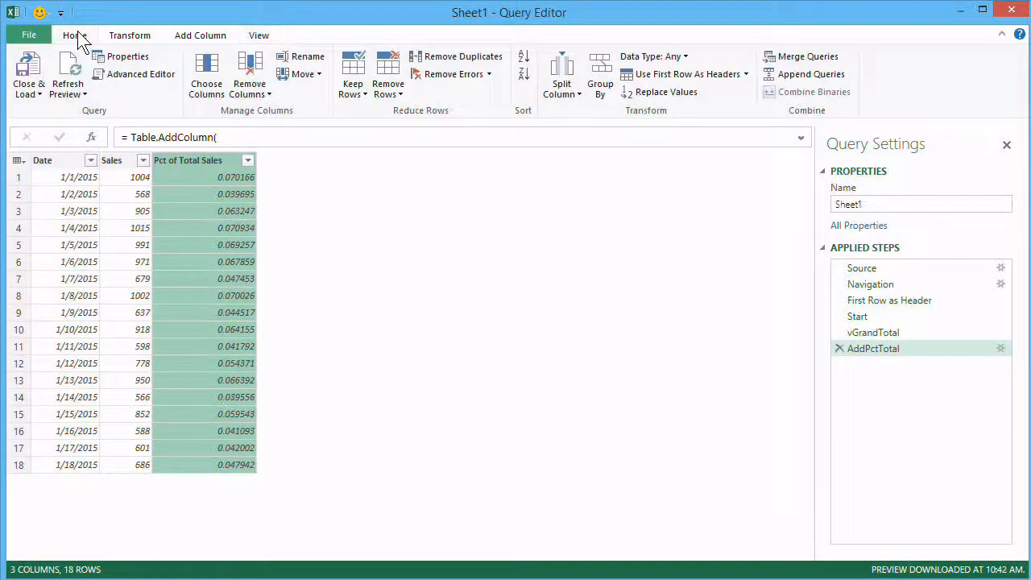
{"action": "left_click", "coordinate": [30, 71]}
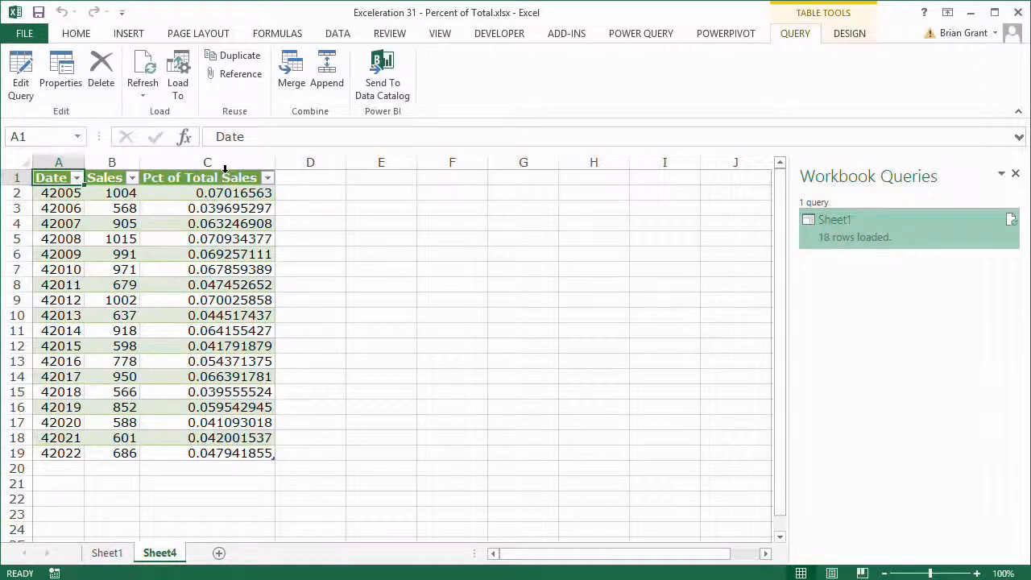
Step: Format the Pct of Total Sales column of the loaded table as percentages with two decimal places
{"action": "left_click", "coordinate": [224, 168]}
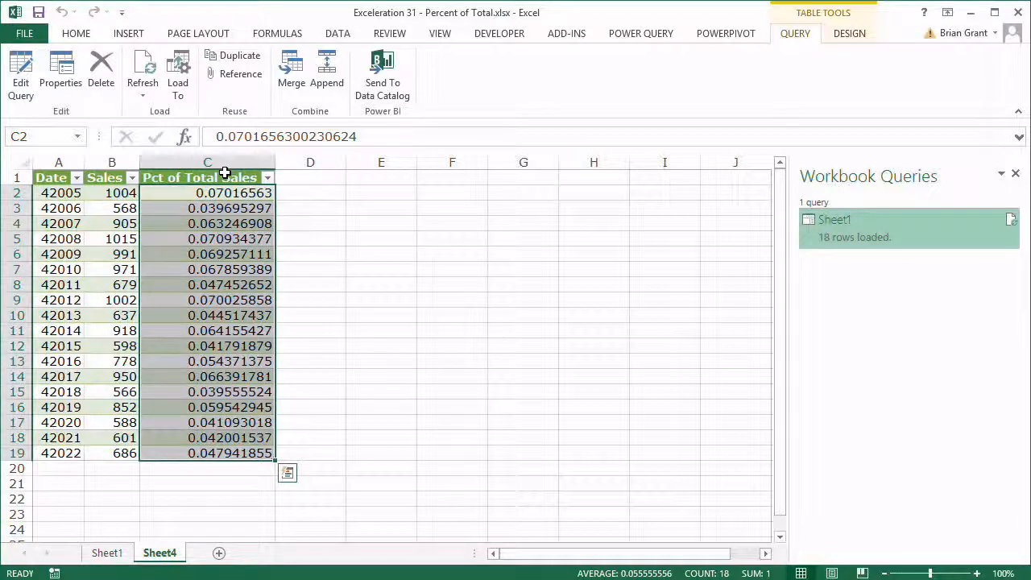
{"action": "key", "text": "ctrl+shift+5"}
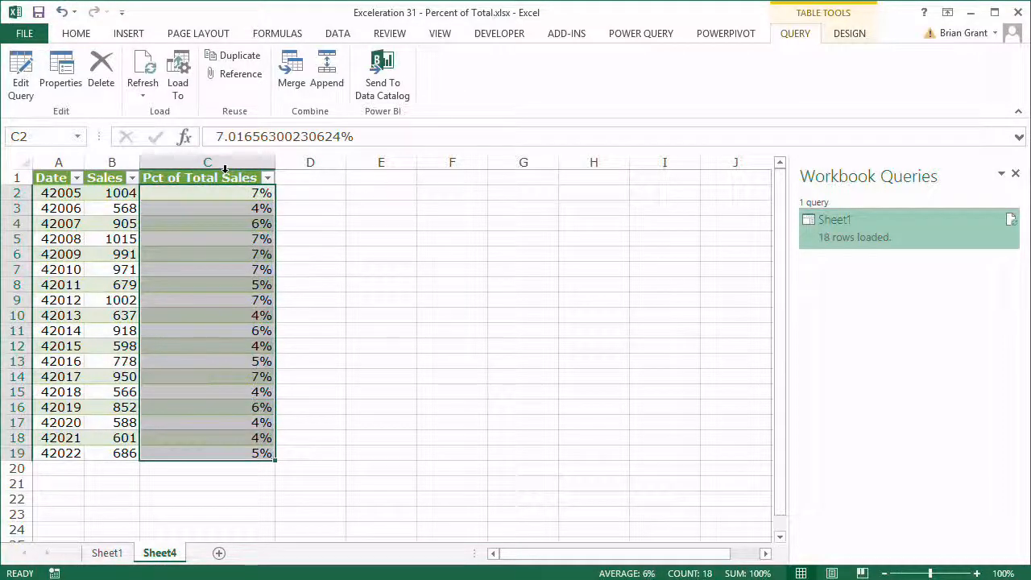
{"action": "left_click", "coordinate": [77, 36]}
{"action": "left_click", "coordinate": [532, 86]}
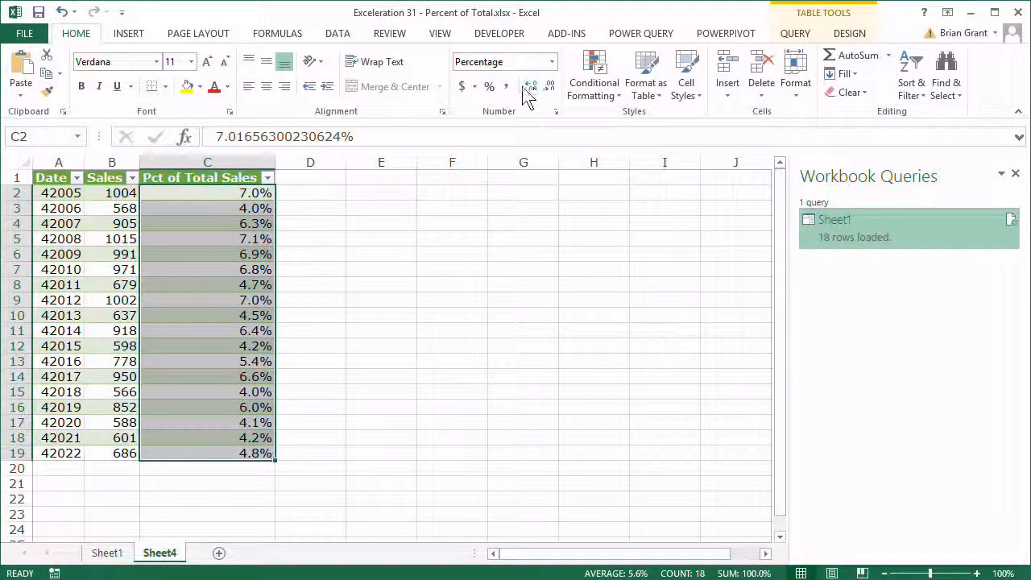
{"action": "left_click", "coordinate": [525, 86]}
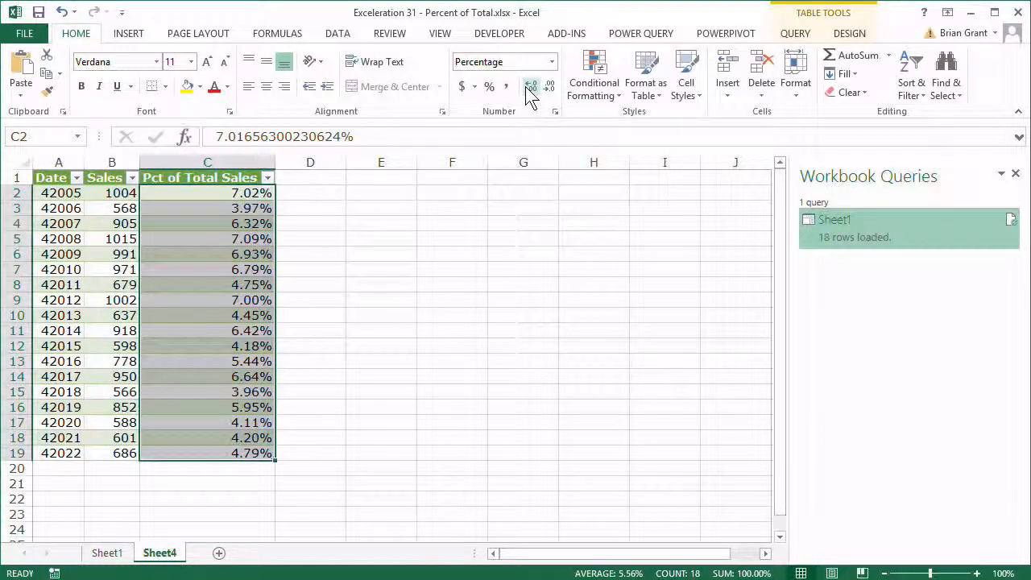
{"action": "left_click", "coordinate": [330, 221]}
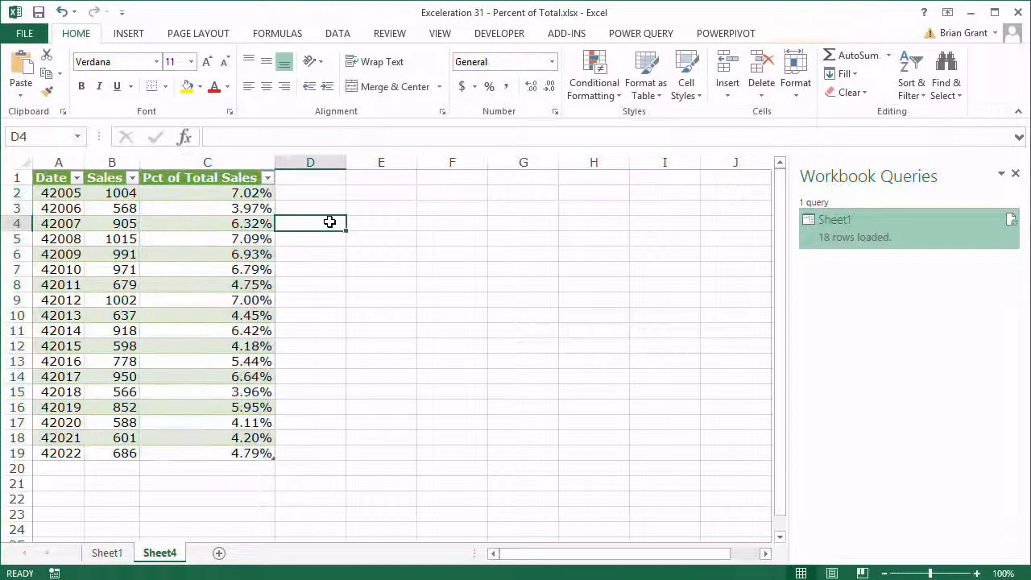